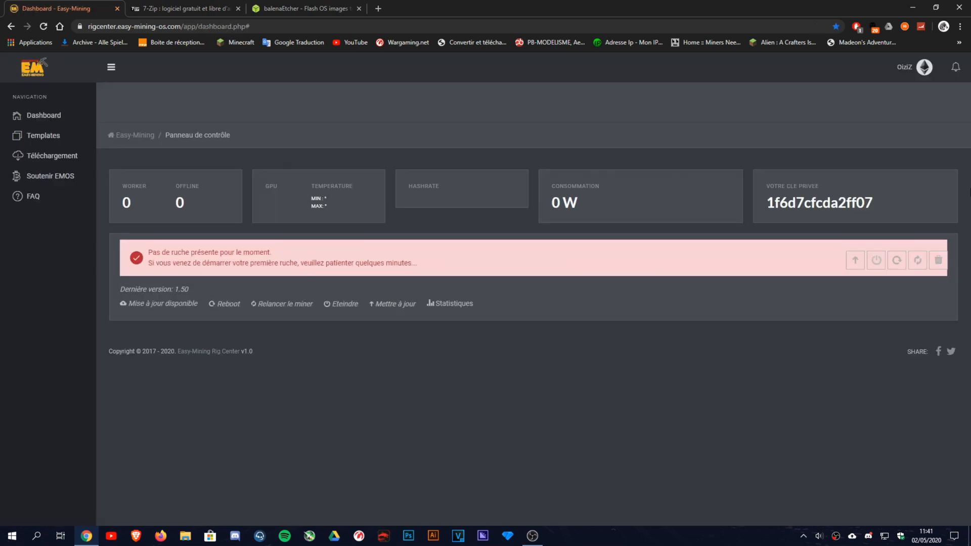
# Toggle the dashboard between the light and dark themes, leaving it on the dark night theme.
pyautogui.click(924, 67)
pyautogui.click(866, 130)
pyautogui.click(916, 70)
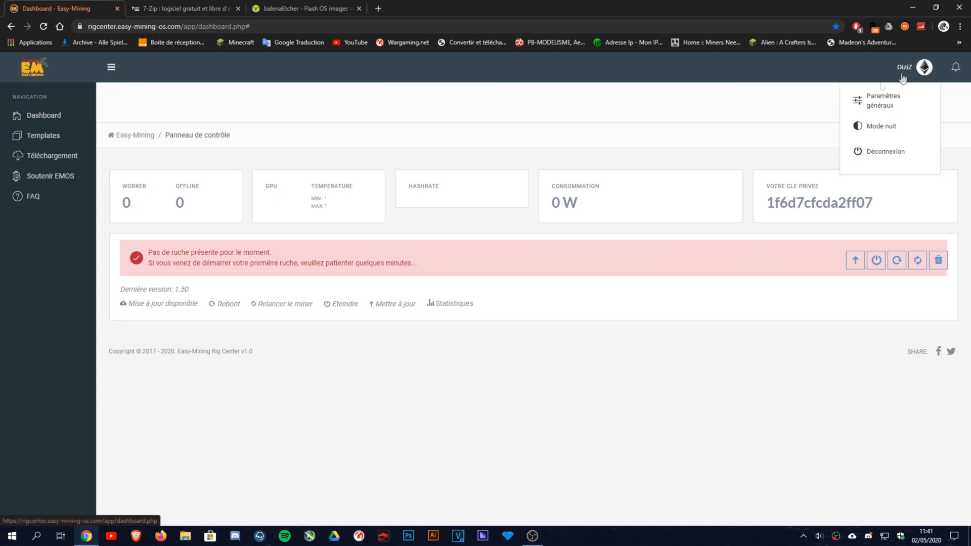
pyautogui.click(861, 127)
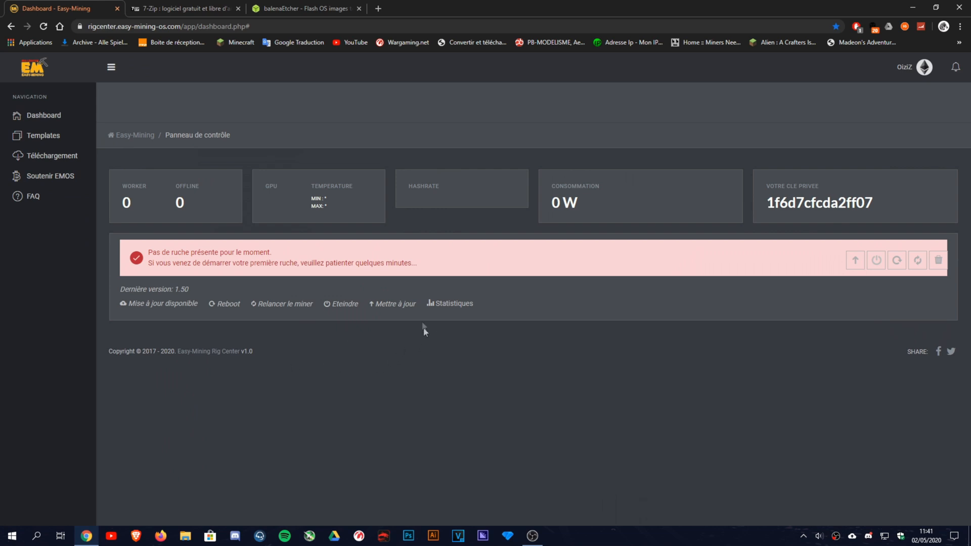
# Highlight the private key and the rig alert's second line, then clear the selection.
pyautogui.moveTo(894, 202)
pyautogui.mouseDown()
pyautogui.moveTo(766, 202)
pyautogui.moveTo(894, 202)
pyautogui.mouseUp()
pyautogui.moveTo(160, 263); pyautogui.dragTo(509, 255)
pyautogui.click(321, 233)
# Open the EMOS download page and scroll through its contents.
pyautogui.click(53, 160)
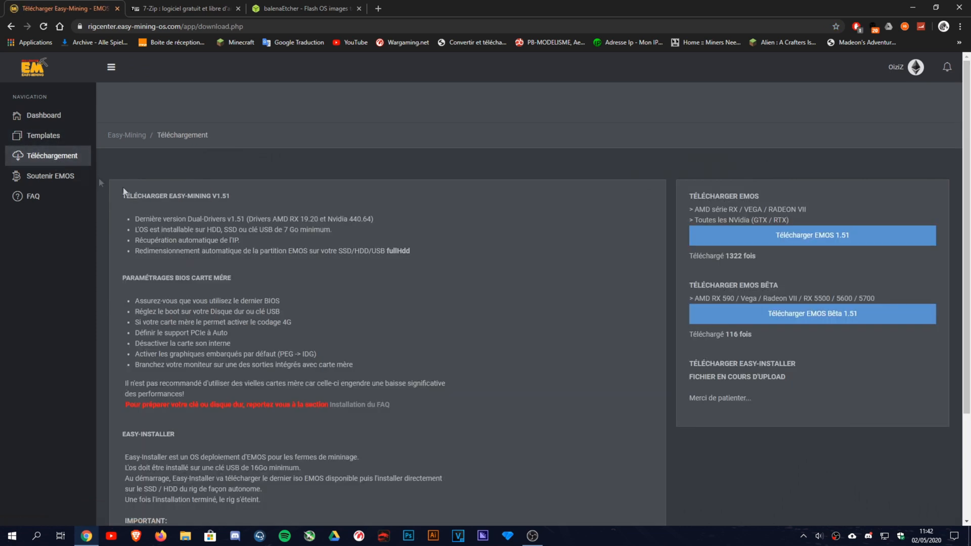
pyautogui.scroll(-3, 303, 268)
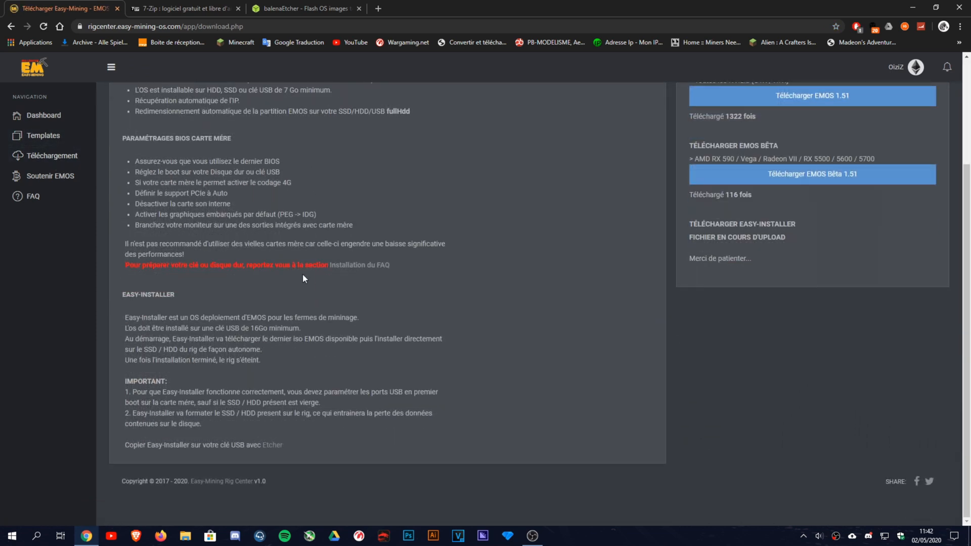
pyautogui.scroll(3, 303, 274)
pyautogui.scroll(-3, 536, 371)
pyautogui.scroll(3, 287, 463)
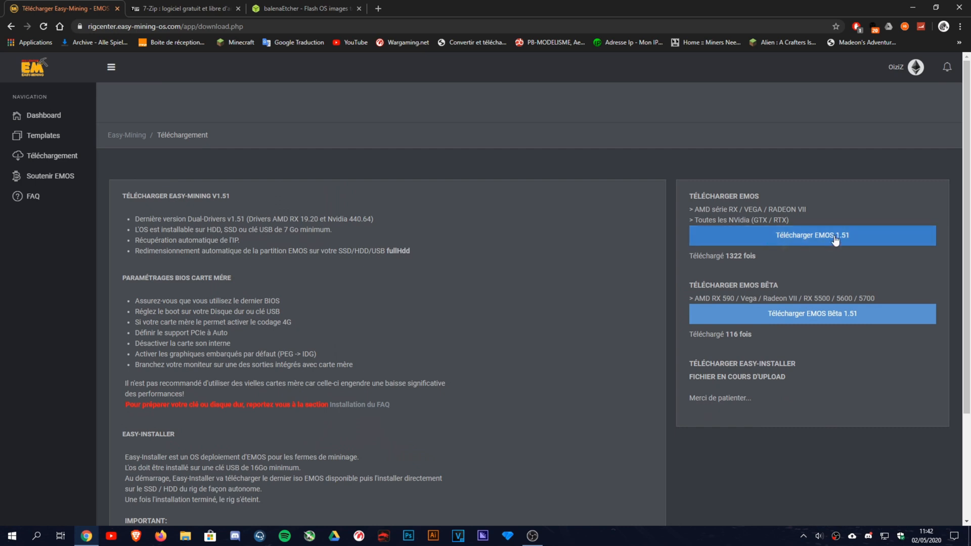
# Start the EMOS 1.51 download and highlight the graphics cards supported by the beta and standard EMOS.
pyautogui.click(804, 246)
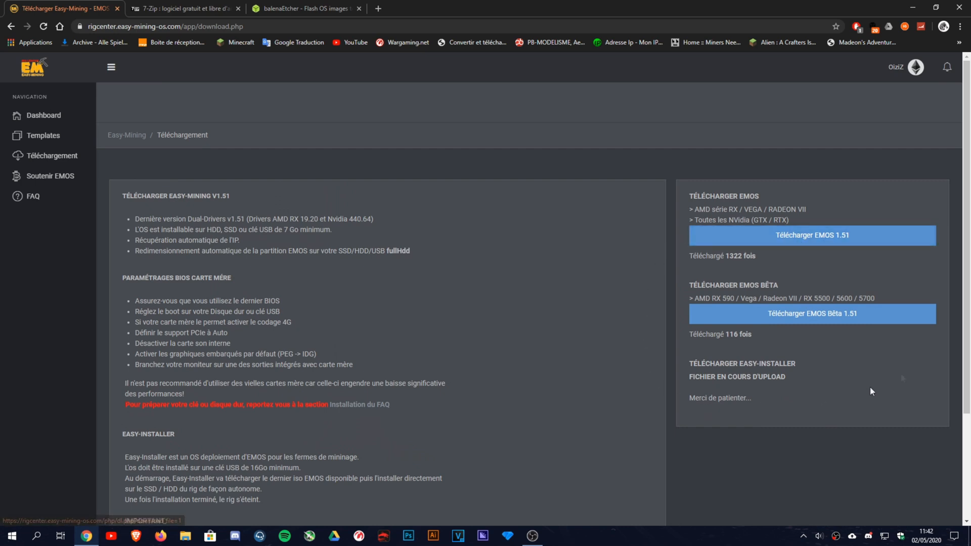
pyautogui.click(835, 322)
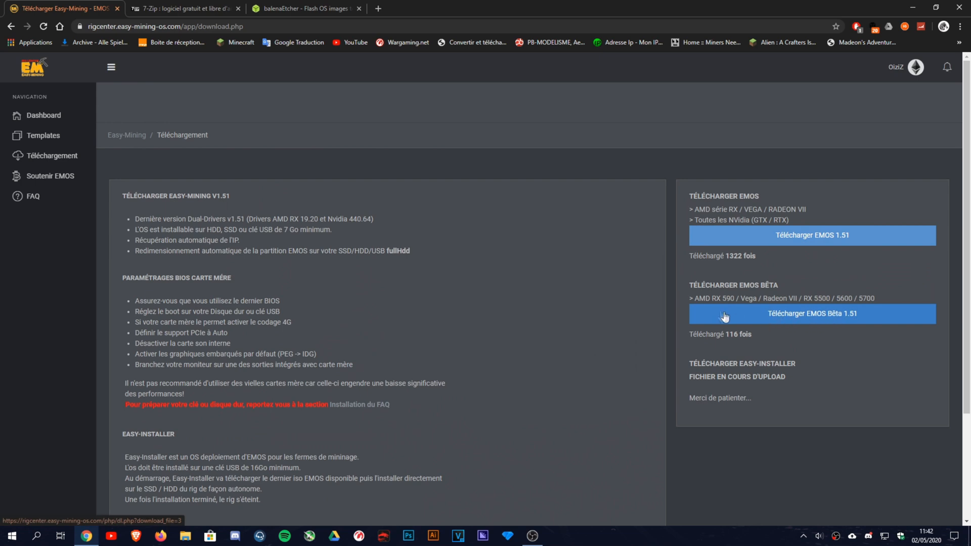
pyautogui.moveTo(688, 299); pyautogui.dragTo(862, 298)
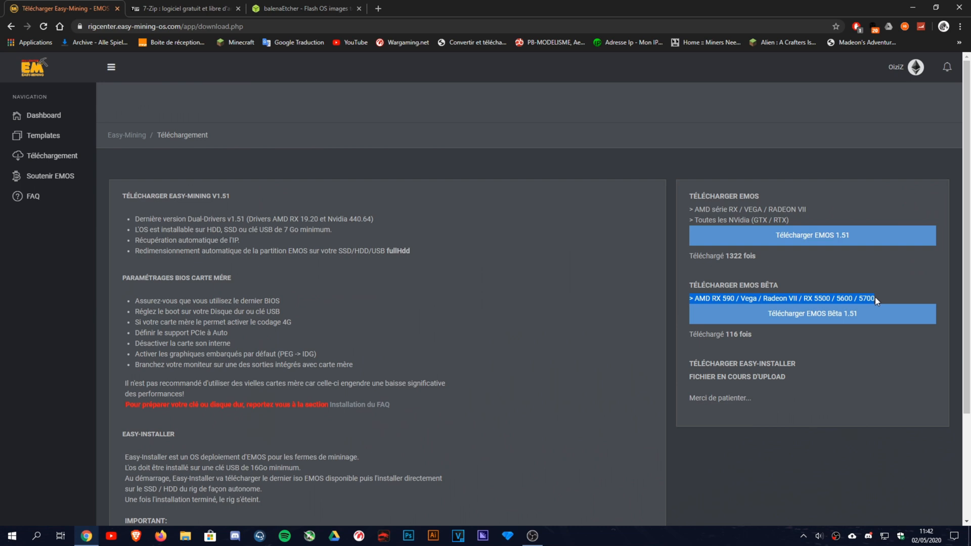
pyautogui.click(875, 297)
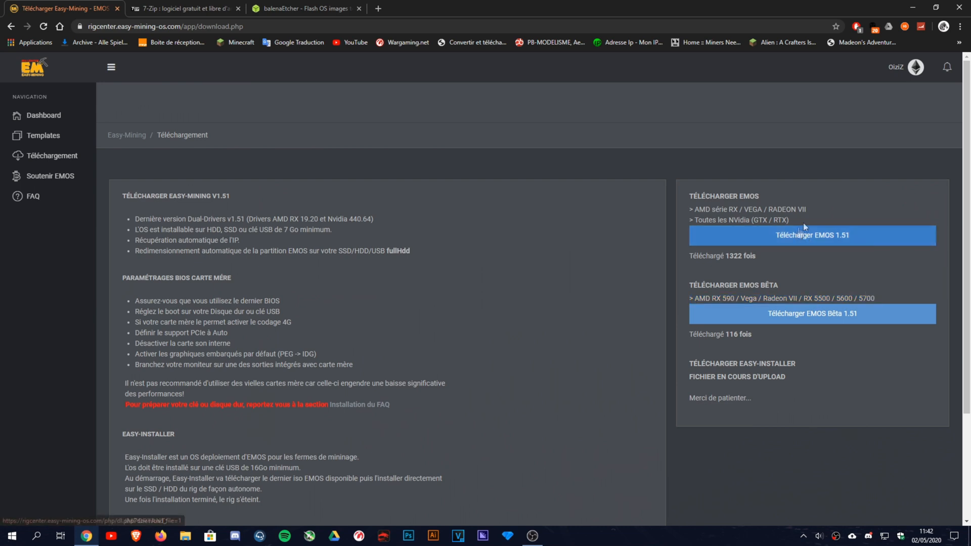
pyautogui.moveTo(801, 218); pyautogui.dragTo(701, 200)
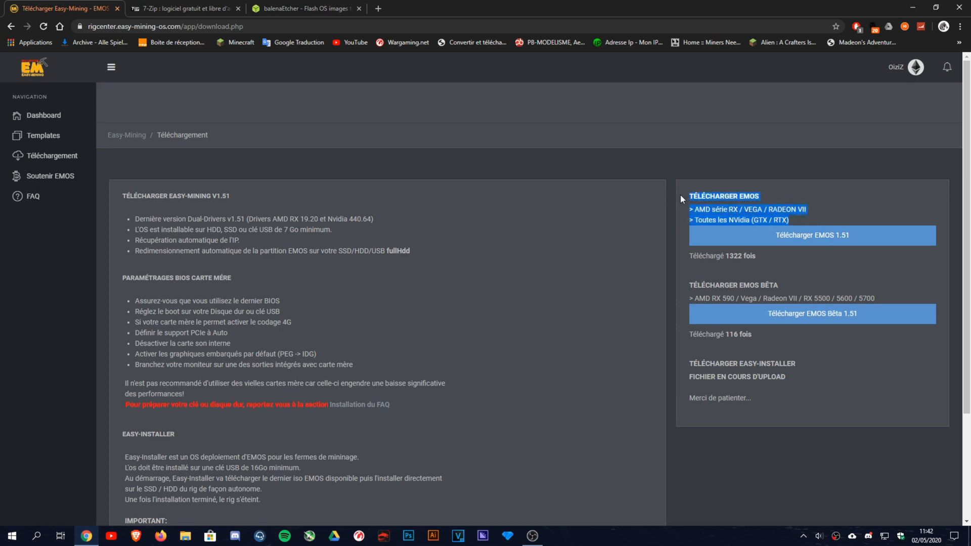
pyautogui.click(796, 217)
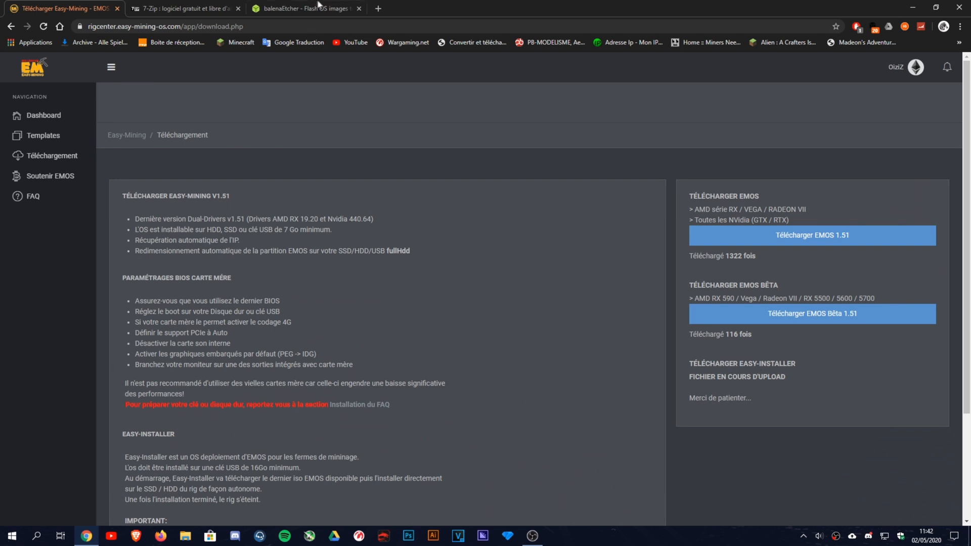
# Download EMOS 1.51 to Bureau, cancel the save, and go to the Templates page.
pyautogui.click(831, 235)
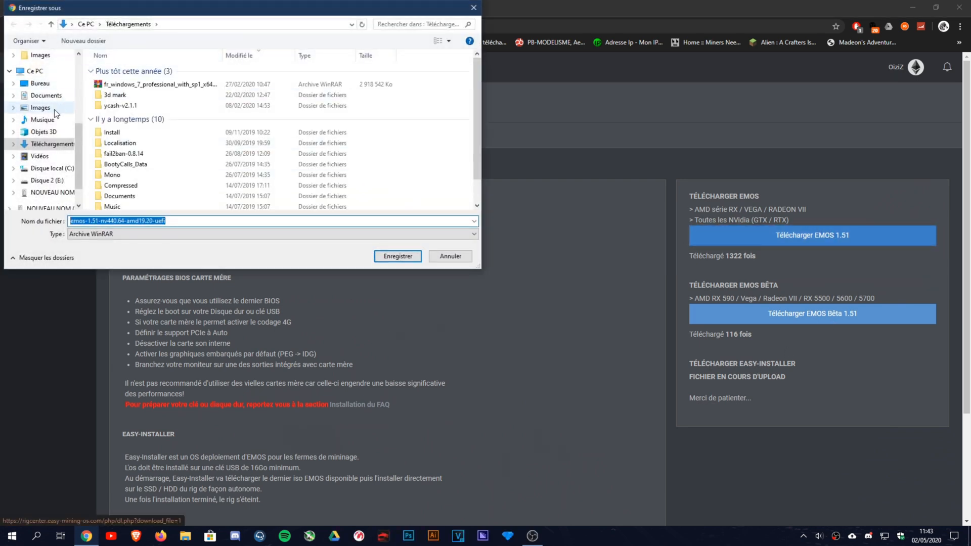
pyautogui.click(44, 85)
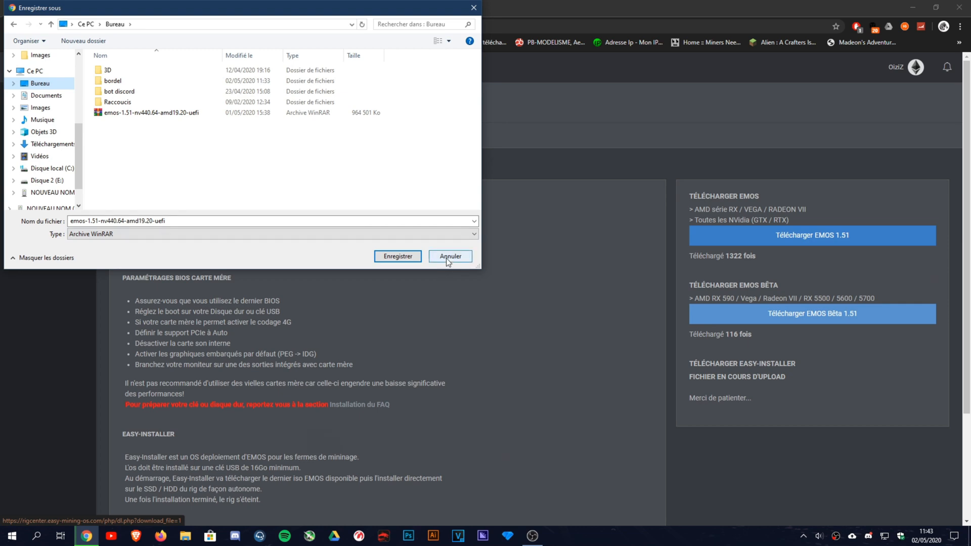
pyautogui.click(448, 258)
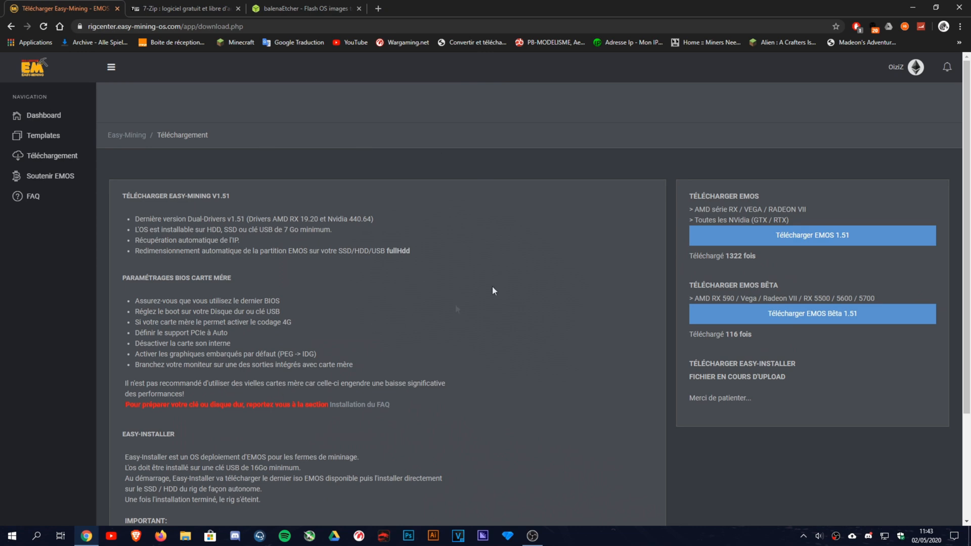
pyautogui.click(20, 134)
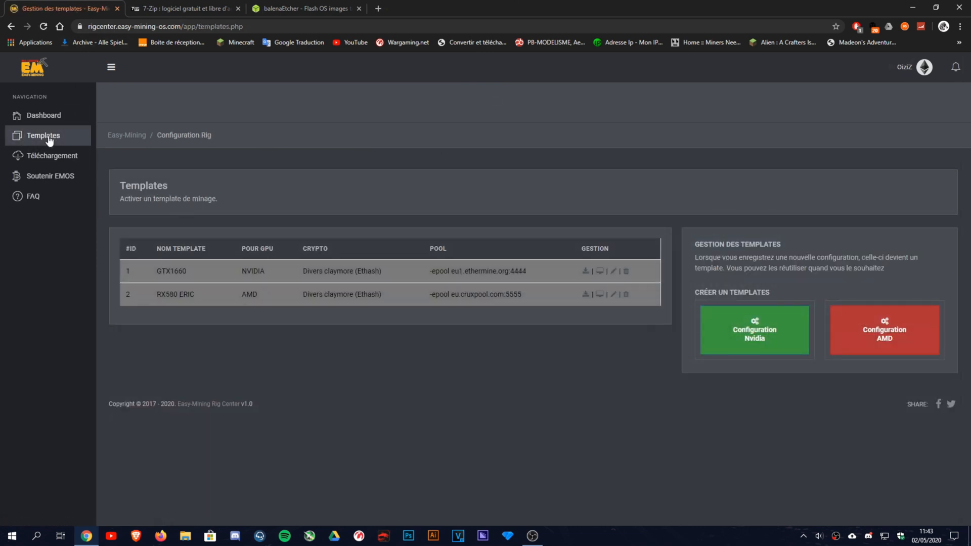
# Delete the existing GTX1660 template from the templates list.
pyautogui.moveTo(420, 312); pyautogui.dragTo(381, 294)
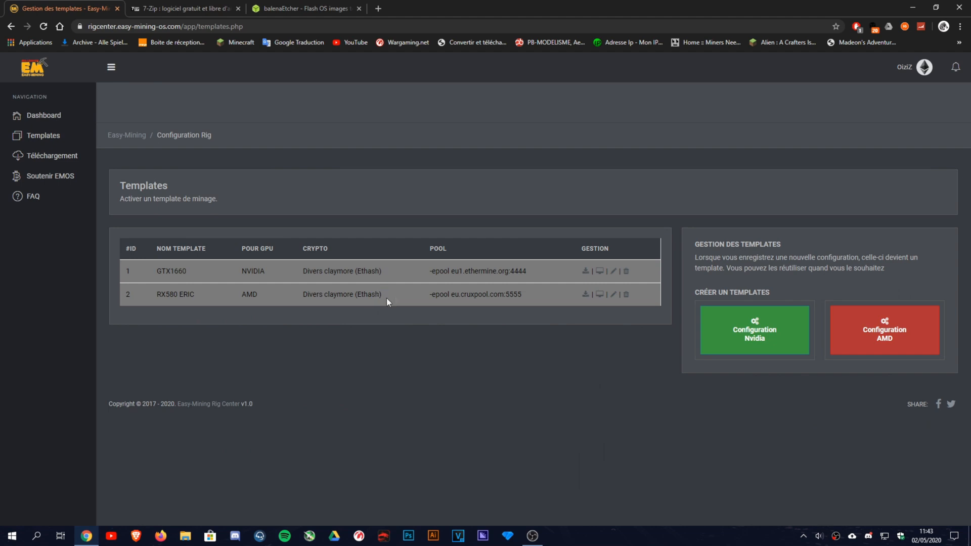
pyautogui.click(754, 339)
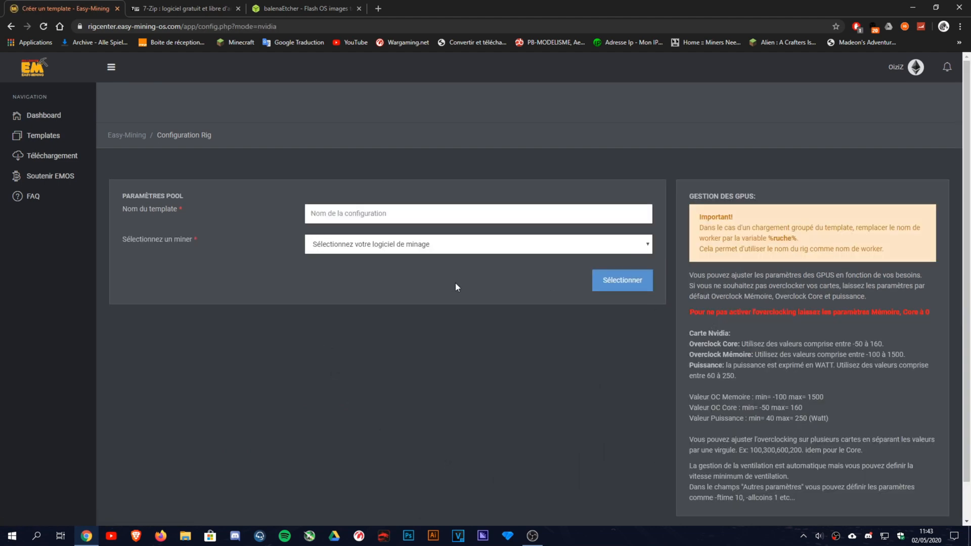
pyautogui.click(41, 135)
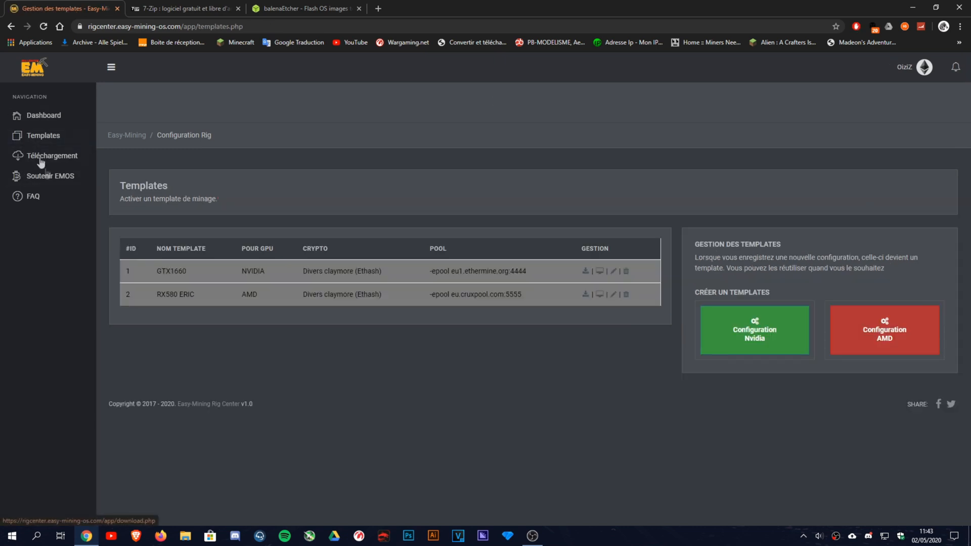
pyautogui.click(626, 272)
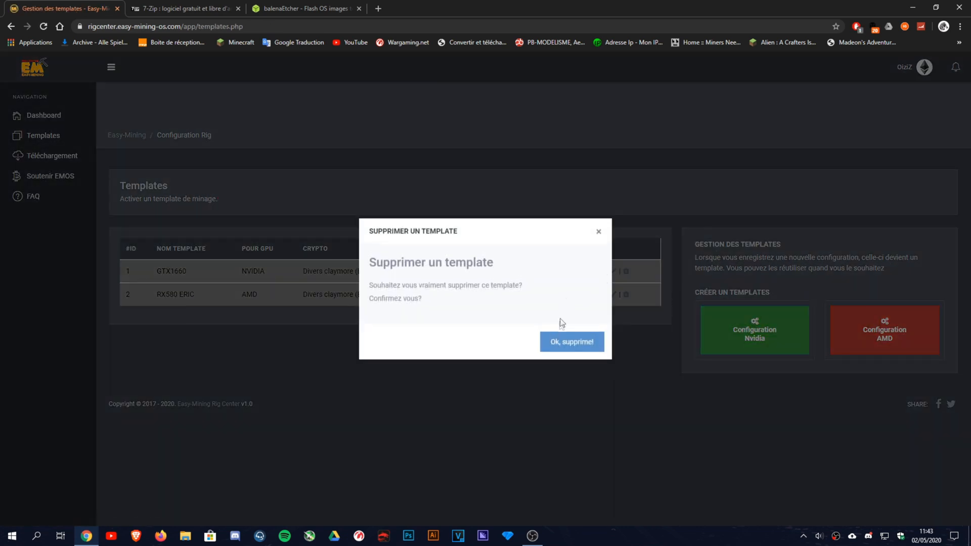
pyautogui.click(557, 337)
# Create a new Nvidia template named GTX1660 with the Claymore (Ethereum) miner and load its pool settings.
pyautogui.click(752, 348)
pyautogui.click(319, 213)
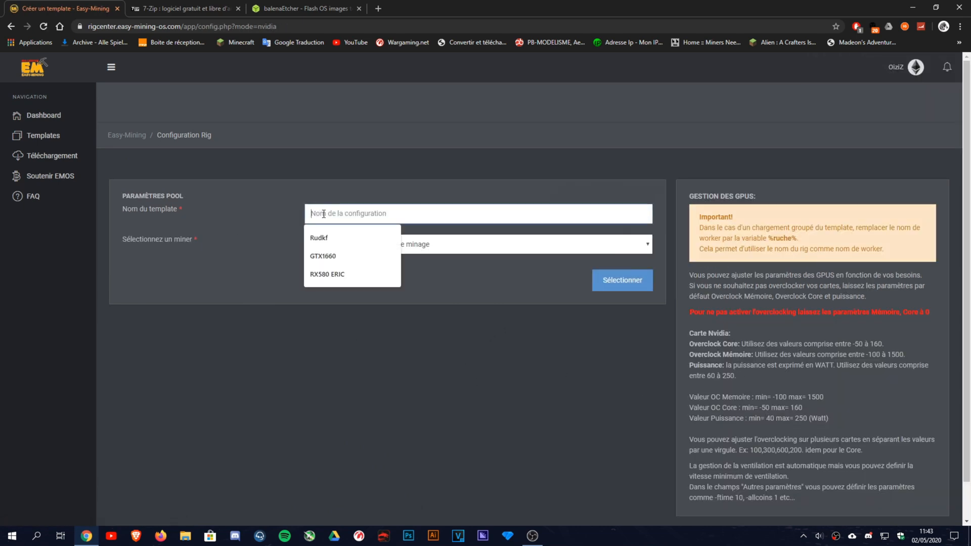
pyautogui.write('GTX1660')
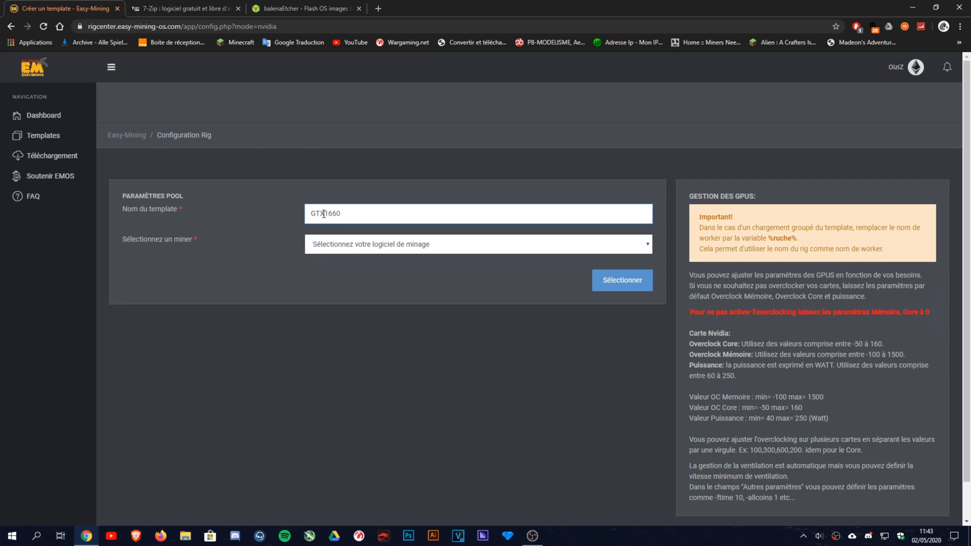
pyautogui.click(333, 245)
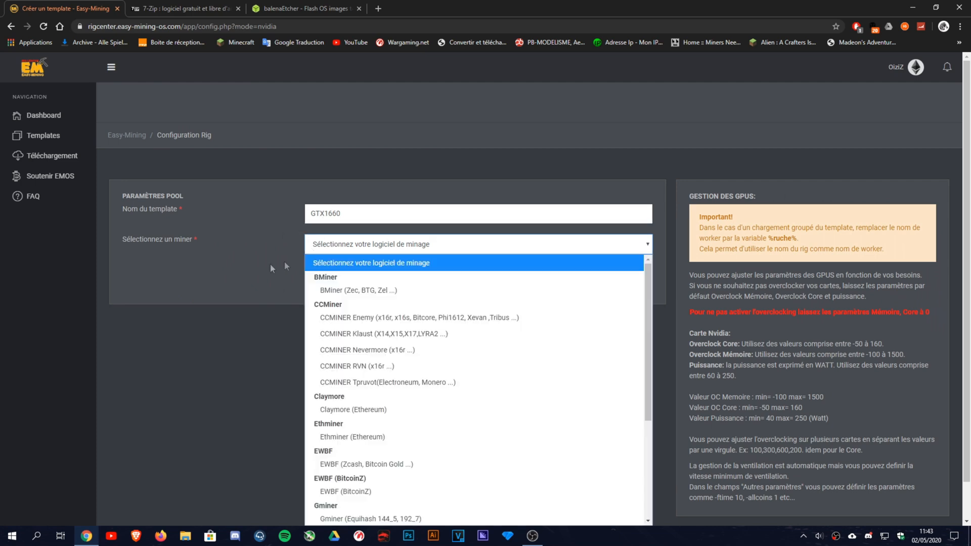
pyautogui.scroll(-1, 271, 426)
pyautogui.click(394, 208)
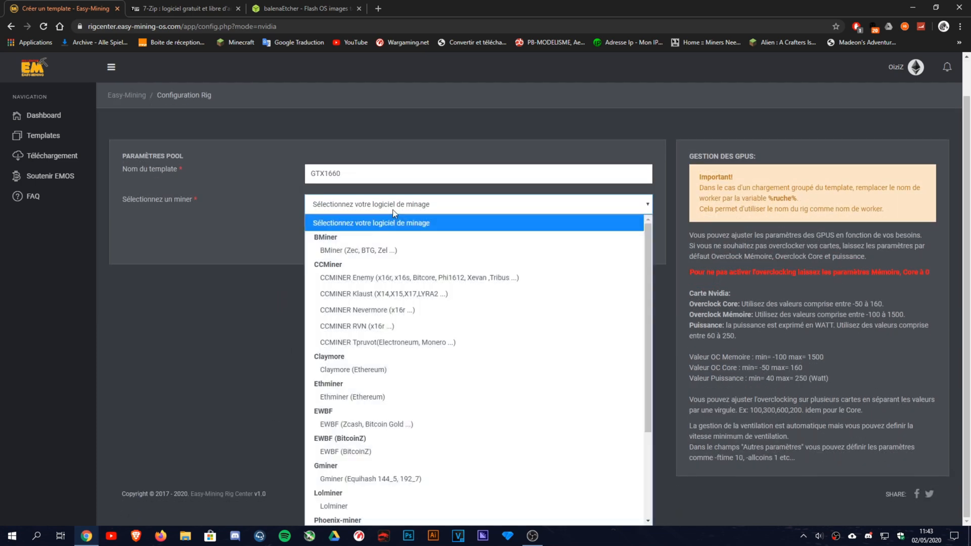
pyautogui.click(338, 370)
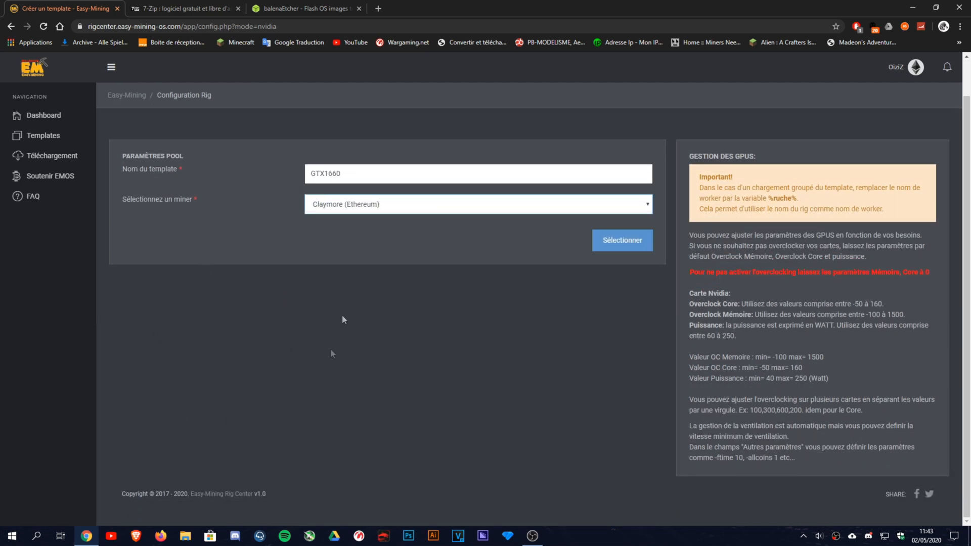
pyautogui.click(357, 233)
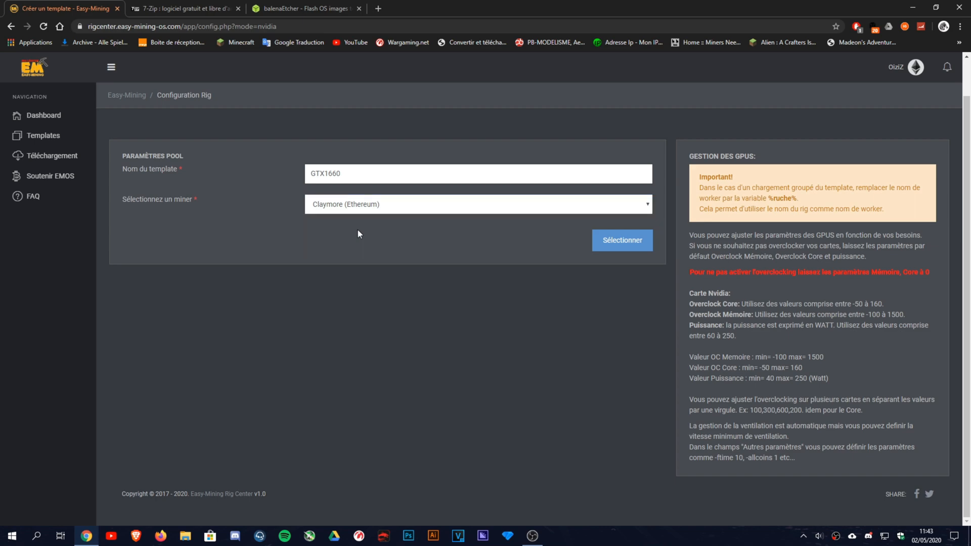
pyautogui.click(647, 242)
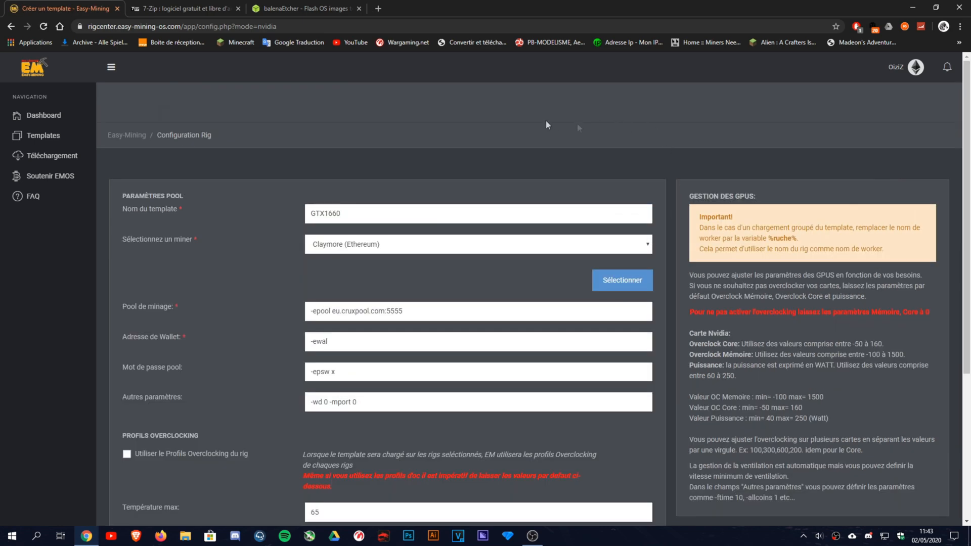
# Select the word cruxpool in the template's pool address.
pyautogui.scroll(-4, 547, 124)
pyautogui.scroll(4, 293, 156)
pyautogui.moveTo(384, 309); pyautogui.dragTo(344, 310)
pyautogui.tripleClick(344, 310)
pyautogui.doubleClick(356, 312)
pyautogui.tripleClick(357, 312)
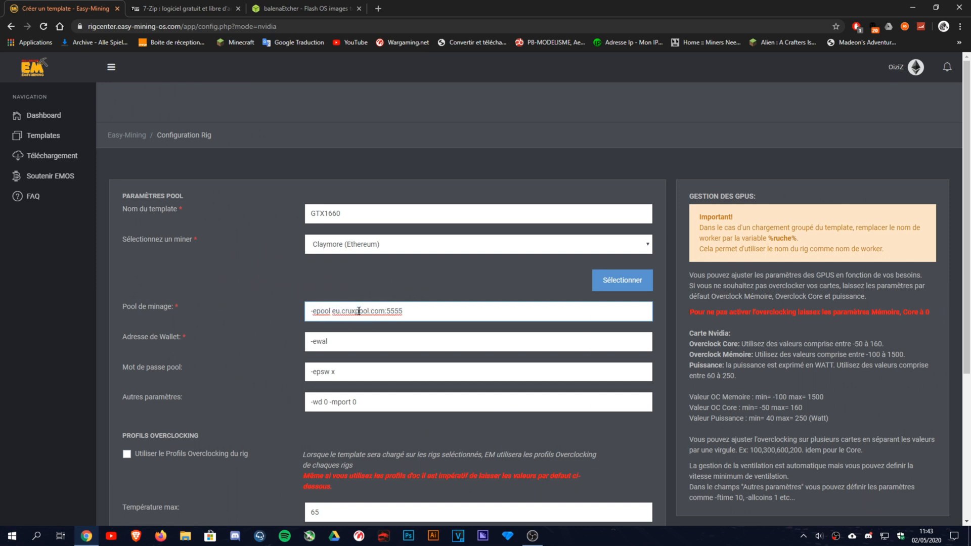
pyautogui.doubleClick(357, 312)
# Search Google for 'cruxpool' in a new tab and open the Cruxpool Ethereum result.
pyautogui.hotkey('ctrl', 'c')
pyautogui.hotkey('ctrl', 't')
pyautogui.hotkey('ctrl', 'v')
pyautogui.press('Return')
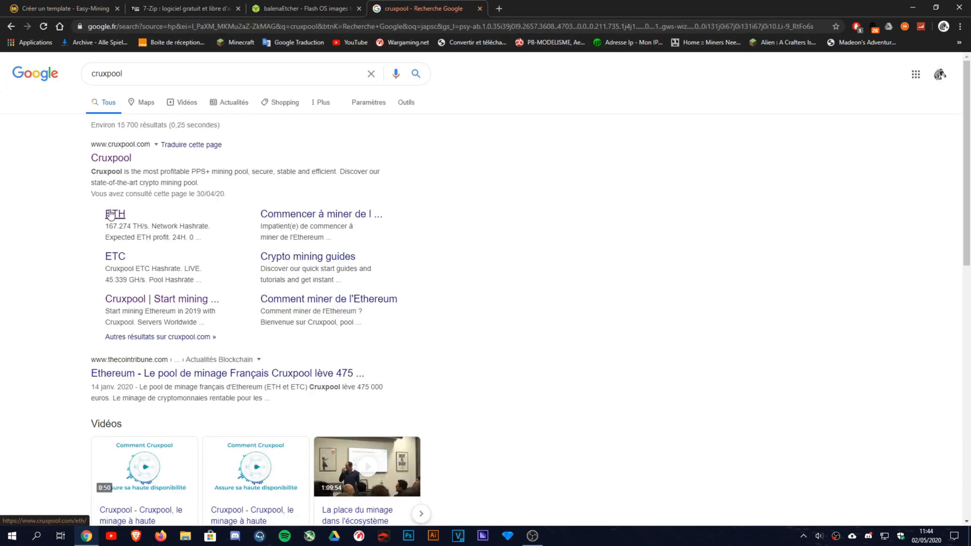
pyautogui.click(115, 214)
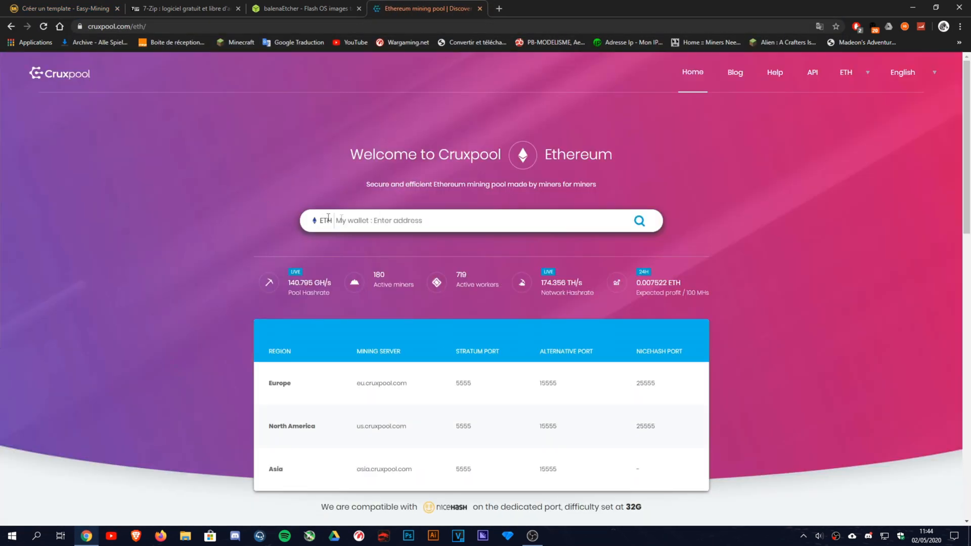
# Pick the saved Ethereum wallet address from Cruxpool's wallet search autofill, then return to the template form.
pyautogui.click(371, 216)
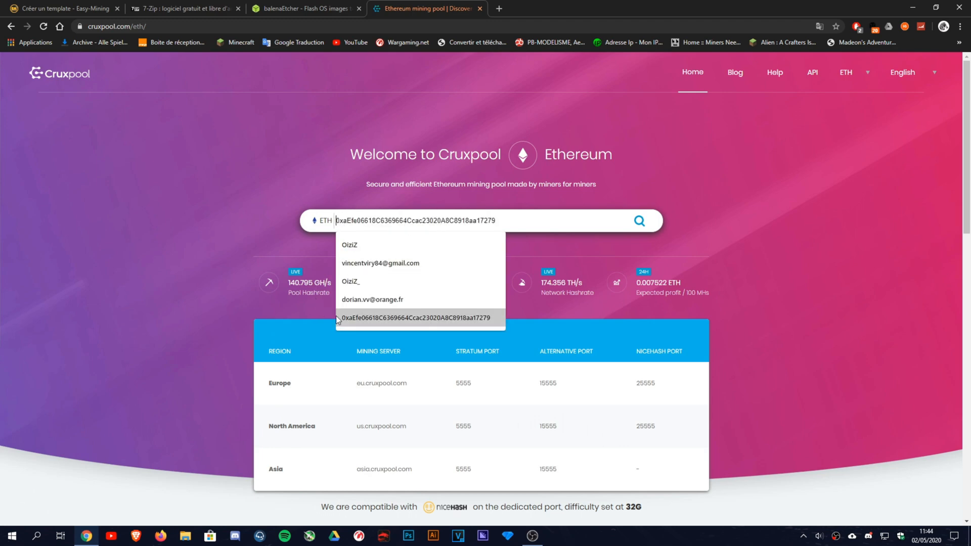
pyautogui.click(62, 9)
pyautogui.click(212, 276)
pyautogui.click(421, 8)
pyautogui.click(415, 215)
pyautogui.click(390, 316)
pyautogui.doubleClick(527, 221)
pyautogui.click(98, 5)
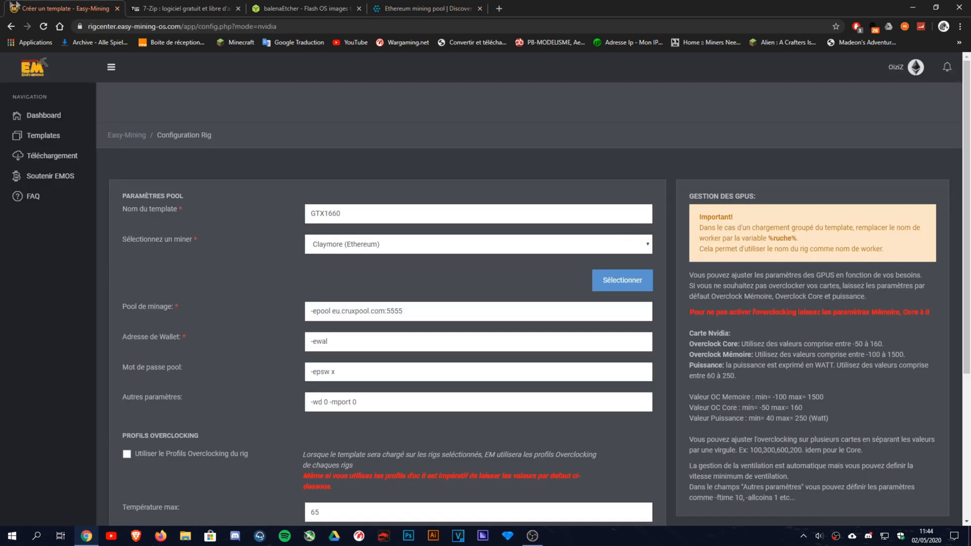
# Fill the Adresse de Wallet field with the suggested Ethereum wallet address.
pyautogui.click(342, 341)
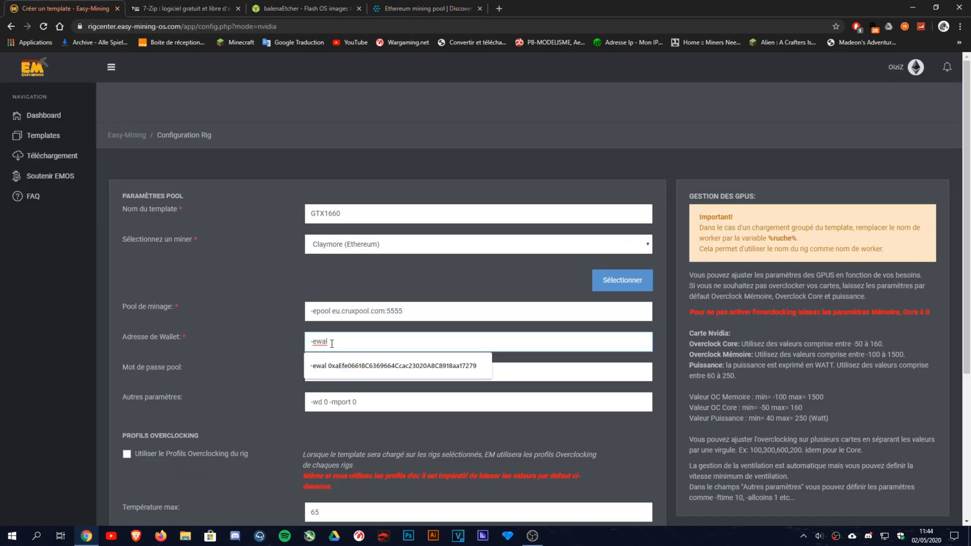
pyautogui.press('Down')
pyautogui.press('Return')
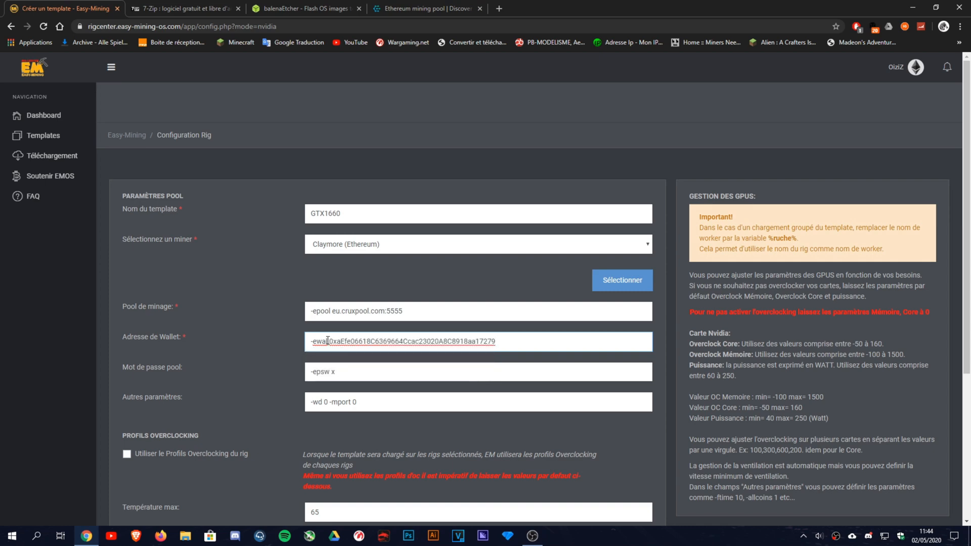
pyautogui.click(270, 344)
pyautogui.scroll(-3, 271, 345)
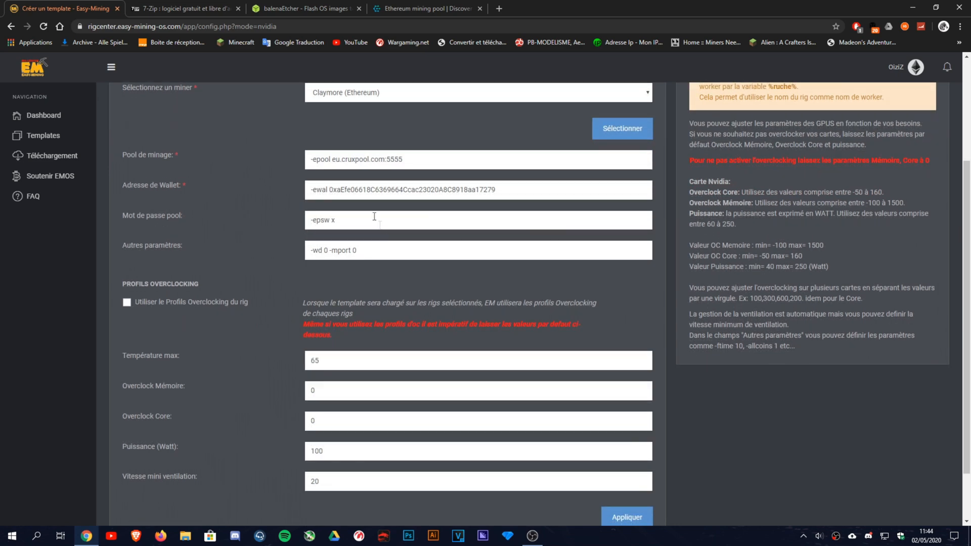
pyautogui.scroll(-1, 364, 215)
pyautogui.click(367, 176)
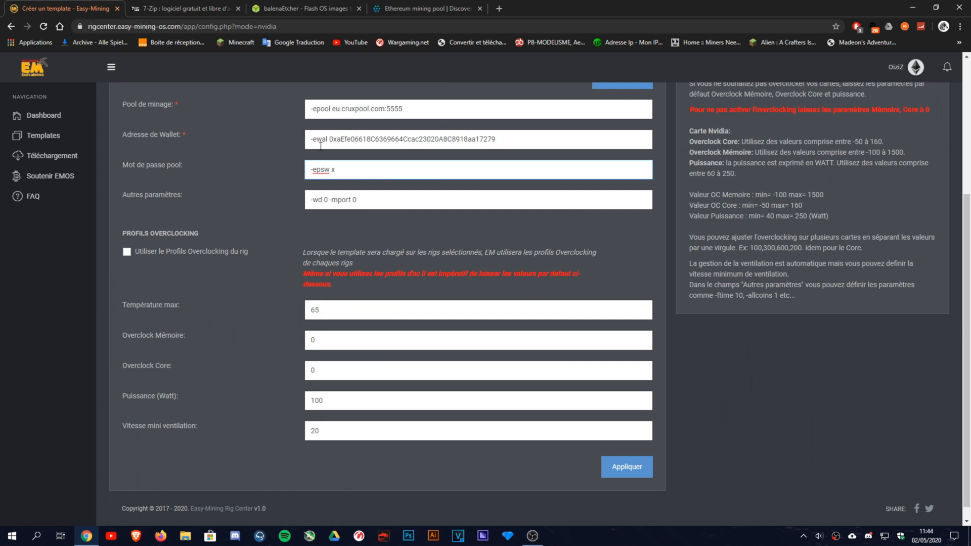
# Review the default overclock fields: 0 memory and core overclock and 100 W power.
pyautogui.doubleClick(330, 328)
pyautogui.moveTo(324, 355); pyautogui.dragTo(295, 363)
pyautogui.moveTo(349, 383); pyautogui.dragTo(184, 414)
pyautogui.click(183, 414)
pyautogui.click(333, 324)
pyautogui.click(323, 358)
pyautogui.click(330, 387)
pyautogui.moveTo(351, 389); pyautogui.dragTo(151, 412)
pyautogui.click(332, 352)
pyautogui.click(328, 332)
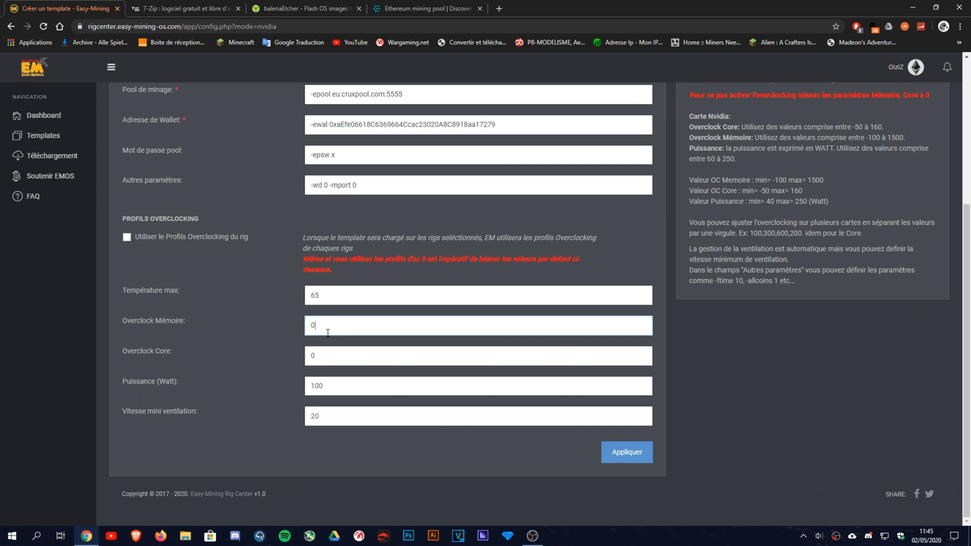
# Change the minimum fan speed from 20 to 75.
pyautogui.click(230, 329)
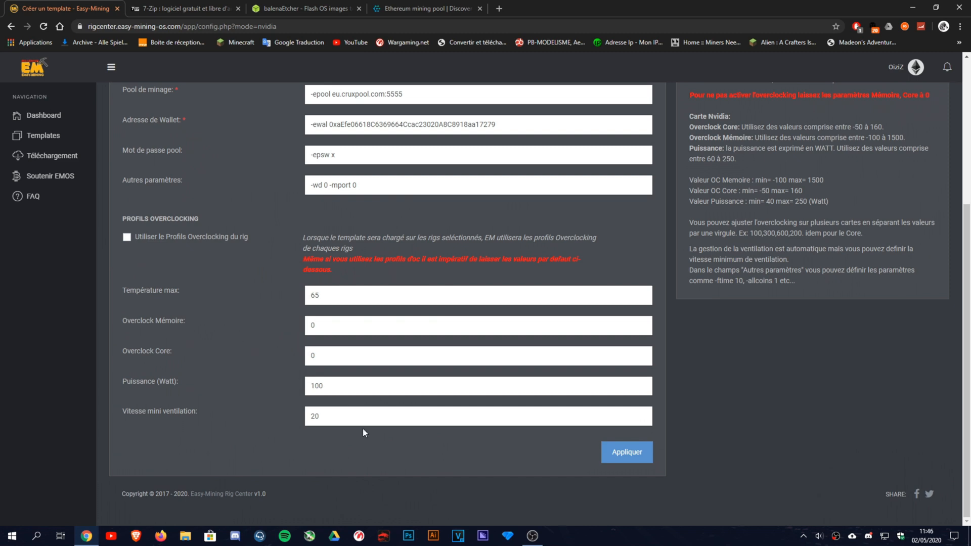
pyautogui.doubleClick(351, 418)
pyautogui.write('75')
pyautogui.click(252, 427)
# Save the Nvidia template and highlight the saved templates' details in the list.
pyautogui.click(626, 452)
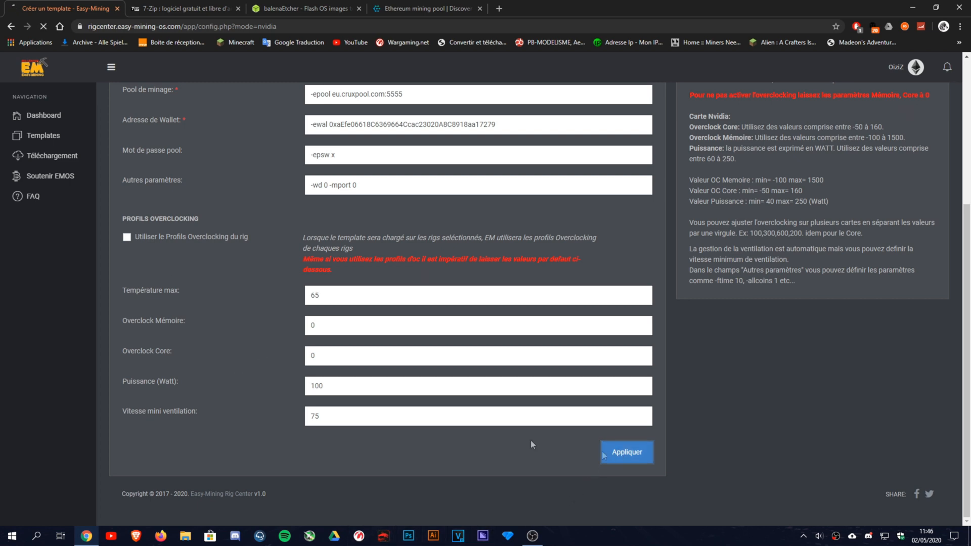
pyautogui.moveTo(204, 267)
pyautogui.mouseDown()
pyautogui.moveTo(569, 267)
pyautogui.moveTo(198, 264)
pyautogui.mouseUp()
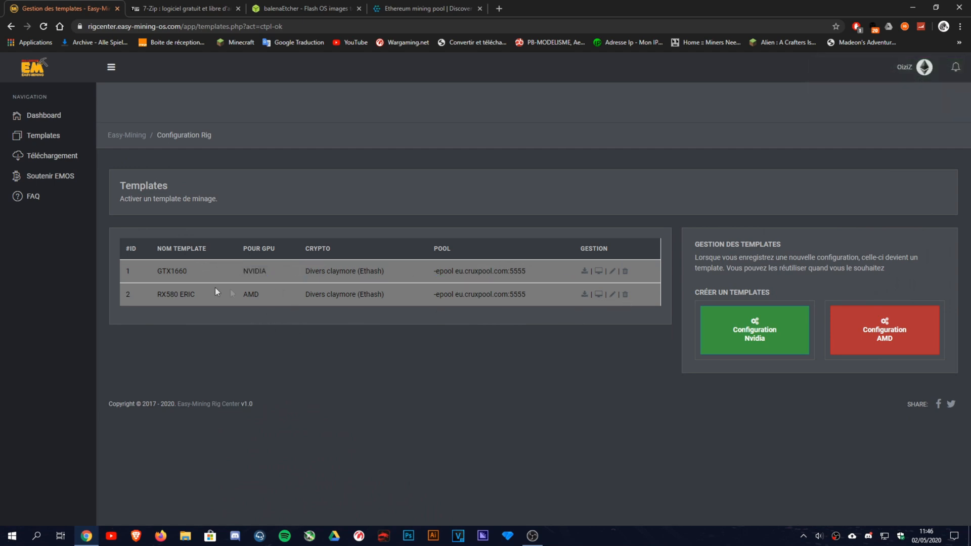
pyautogui.moveTo(277, 302); pyautogui.dragTo(414, 298)
pyautogui.click(837, 359)
pyautogui.click(349, 214)
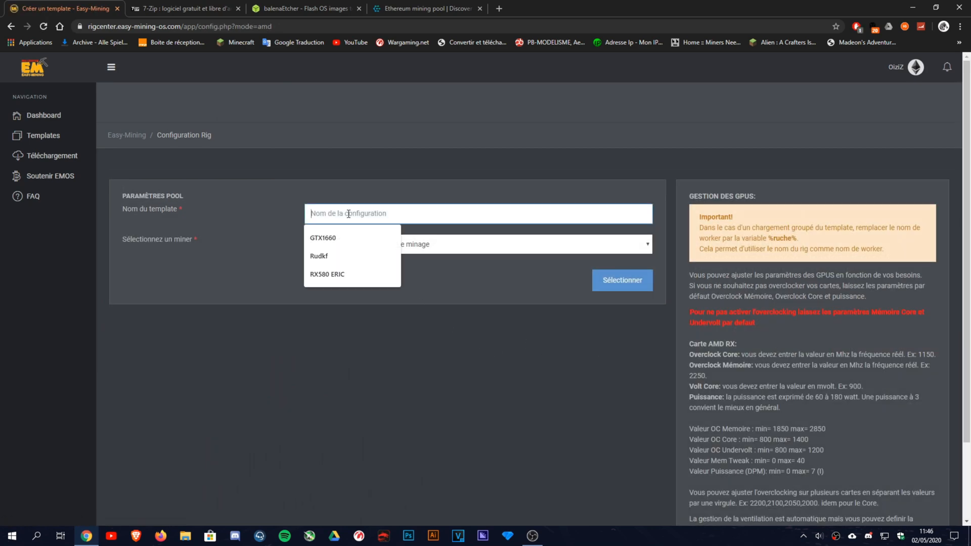
pyautogui.write('RX580')
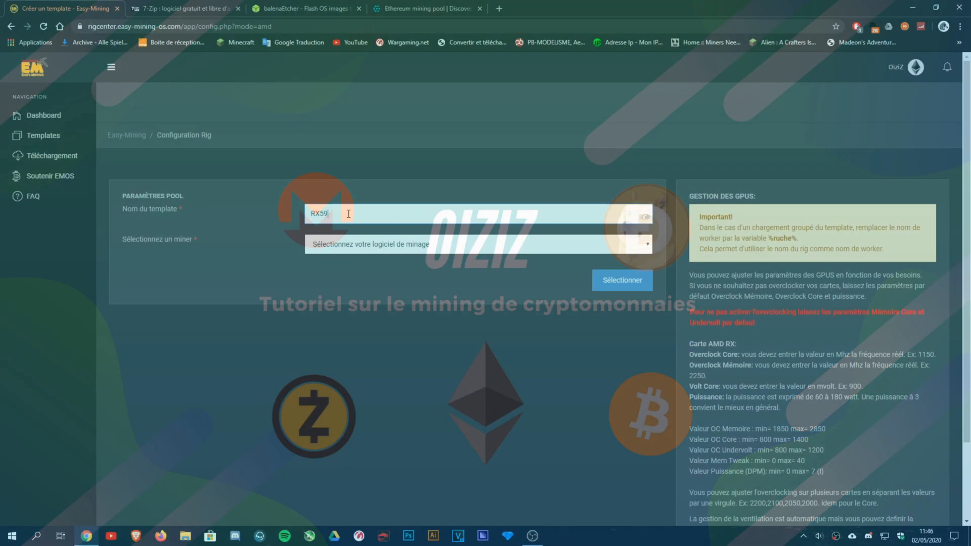
pyautogui.write('0')
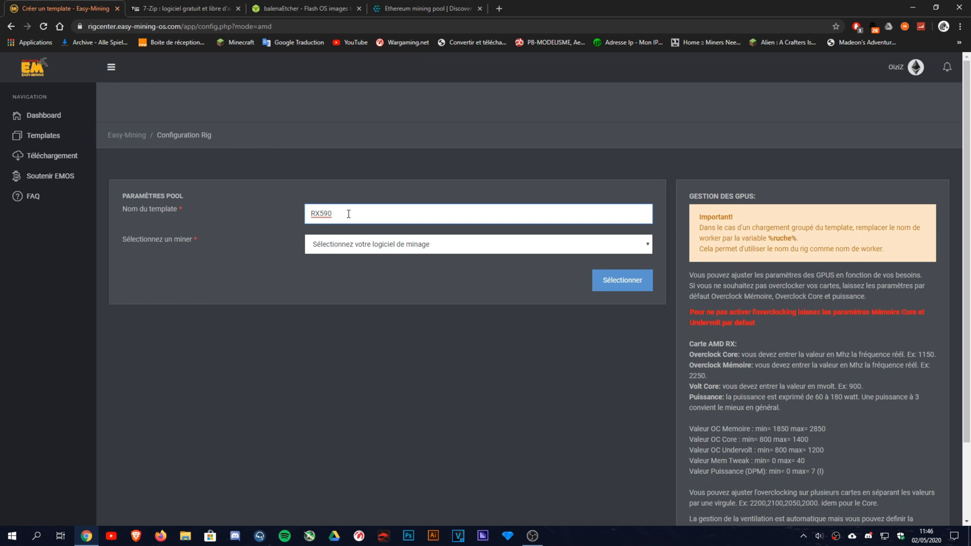
pyautogui.click(380, 247)
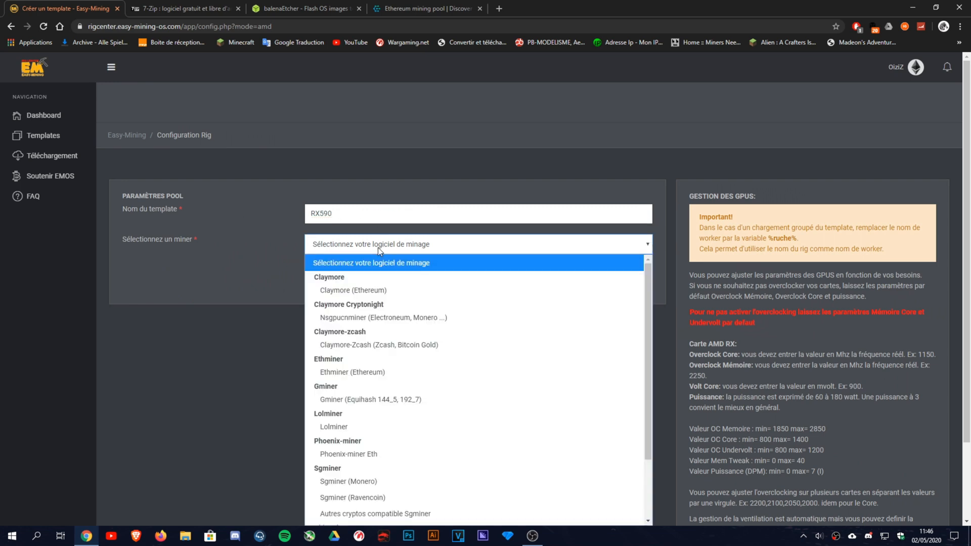
pyautogui.scroll(-1, 199, 354)
pyautogui.click(385, 195)
pyautogui.click(334, 240)
pyautogui.click(605, 227)
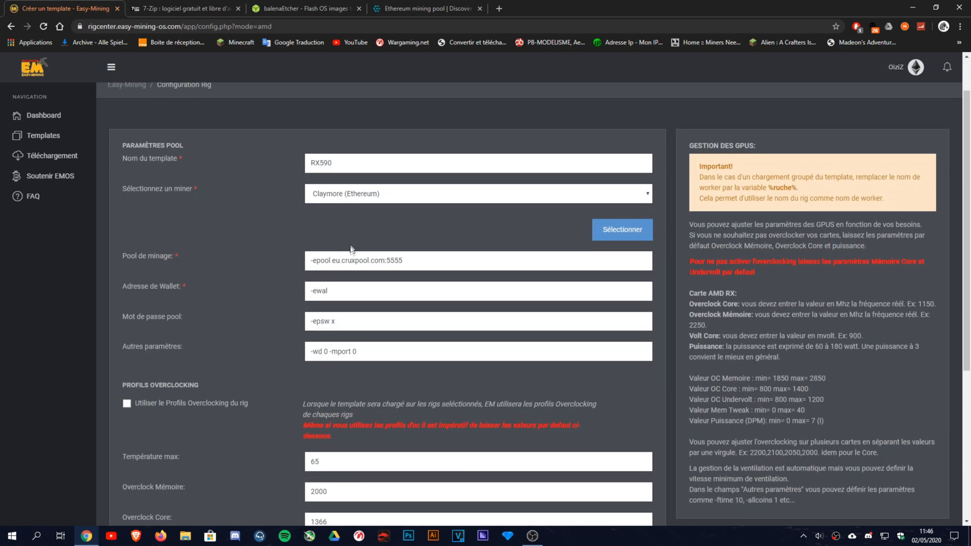
pyautogui.click(365, 287)
pyautogui.hotkey('ctrl', 'v')
pyautogui.scroll(-5, 303, 283)
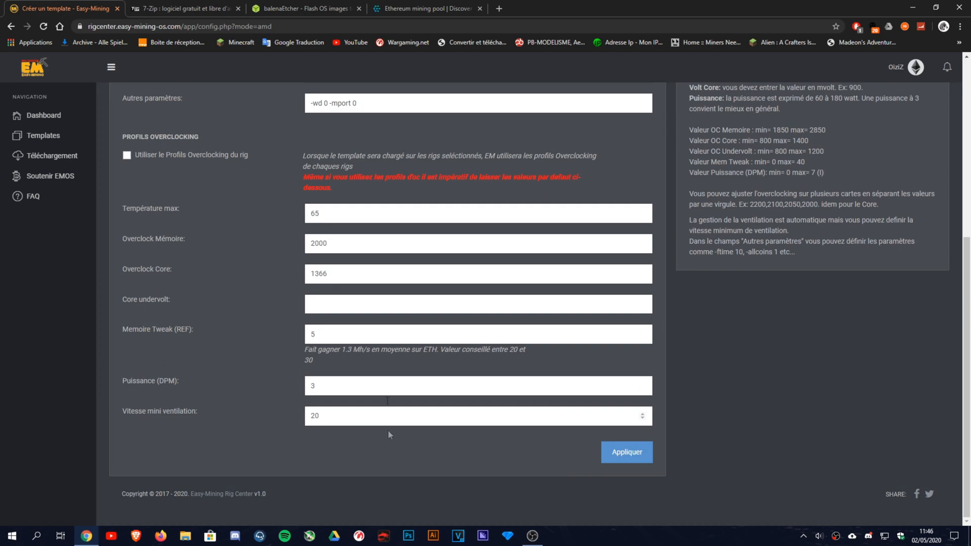
pyautogui.scroll(6, 259, 339)
pyautogui.scroll(-4, 259, 339)
pyautogui.scroll(4, 259, 338)
pyautogui.click(45, 136)
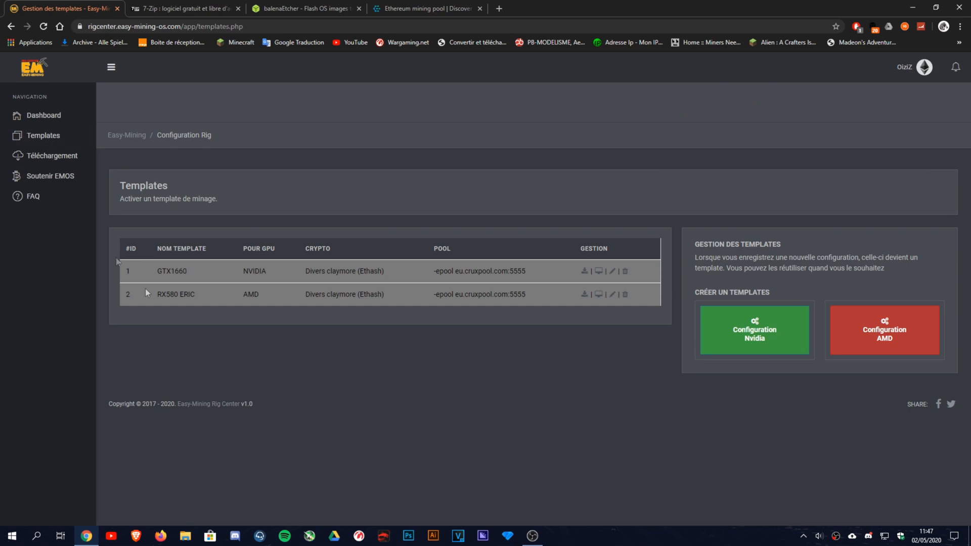
# Open the RX580 ERIC template for editing and check its 65 target temperature.
pyautogui.click(612, 295)
pyautogui.scroll(-6, 475, 287)
pyautogui.scroll(6, 313, 311)
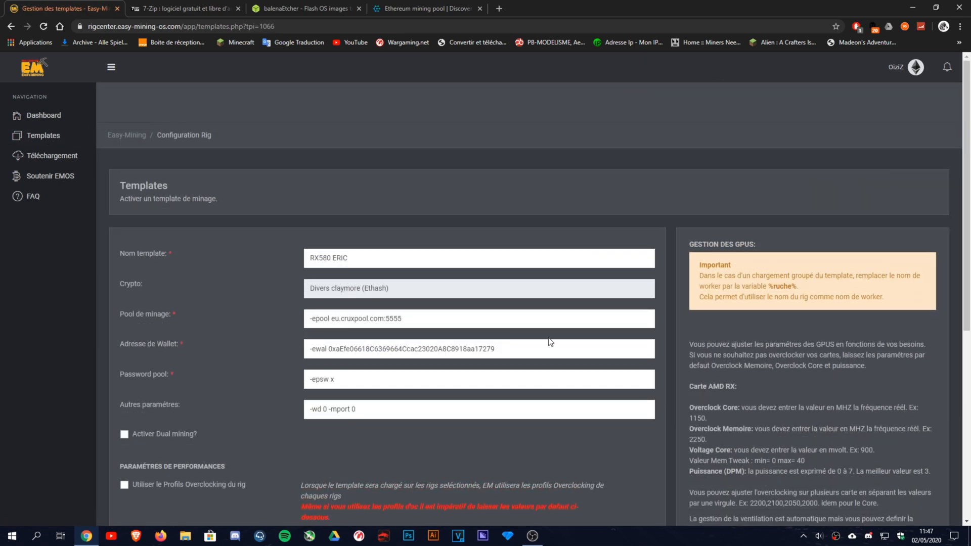
pyautogui.moveTo(549, 338); pyautogui.dragTo(466, 208)
pyautogui.click(442, 244)
pyautogui.scroll(-2, 471, 252)
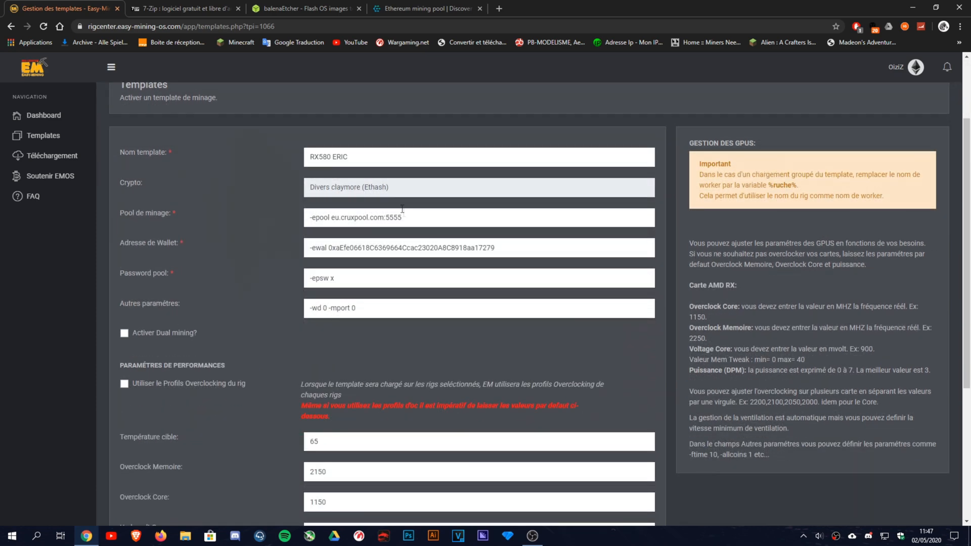
pyautogui.scroll(-1, 327, 274)
pyautogui.scroll(-3, 326, 274)
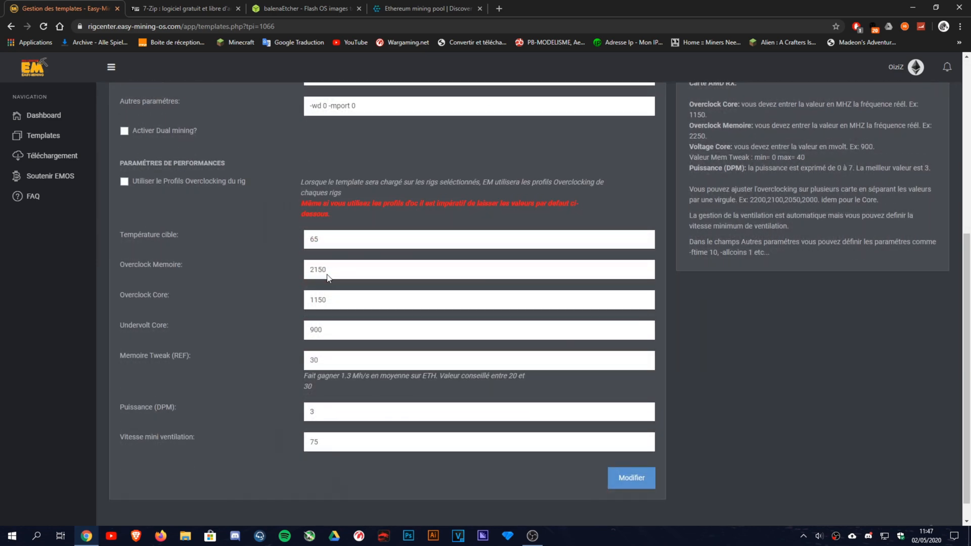
pyautogui.moveTo(336, 238); pyautogui.dragTo(274, 247)
pyautogui.click(321, 233)
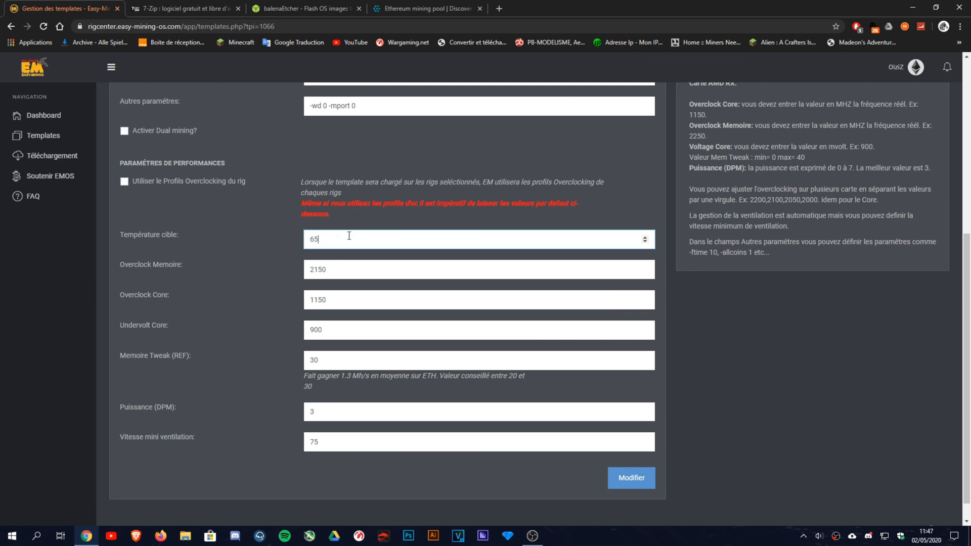
# Review the 2150 memory, 1150 core and undervolt values, then save the RX580 ERIC changes.
pyautogui.moveTo(354, 267); pyautogui.dragTo(246, 264)
pyautogui.moveTo(357, 299); pyautogui.dragTo(182, 295)
pyautogui.moveTo(308, 333)
pyautogui.mouseDown()
pyautogui.moveTo(336, 331)
pyautogui.moveTo(291, 335)
pyautogui.mouseUp()
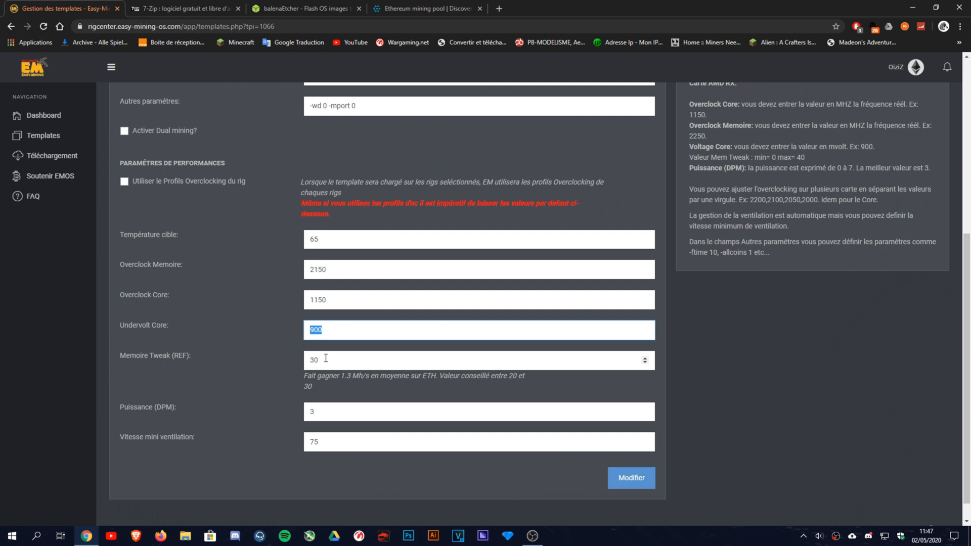
pyautogui.moveTo(351, 275); pyautogui.dragTo(278, 283)
pyautogui.moveTo(351, 296); pyautogui.dragTo(268, 327)
pyautogui.click(326, 334)
pyautogui.click(271, 413)
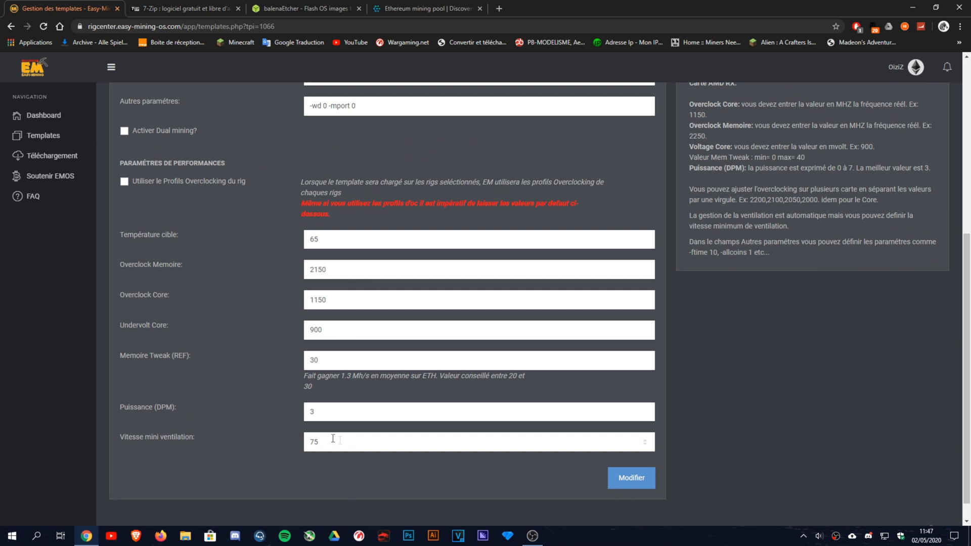
pyautogui.click(370, 444)
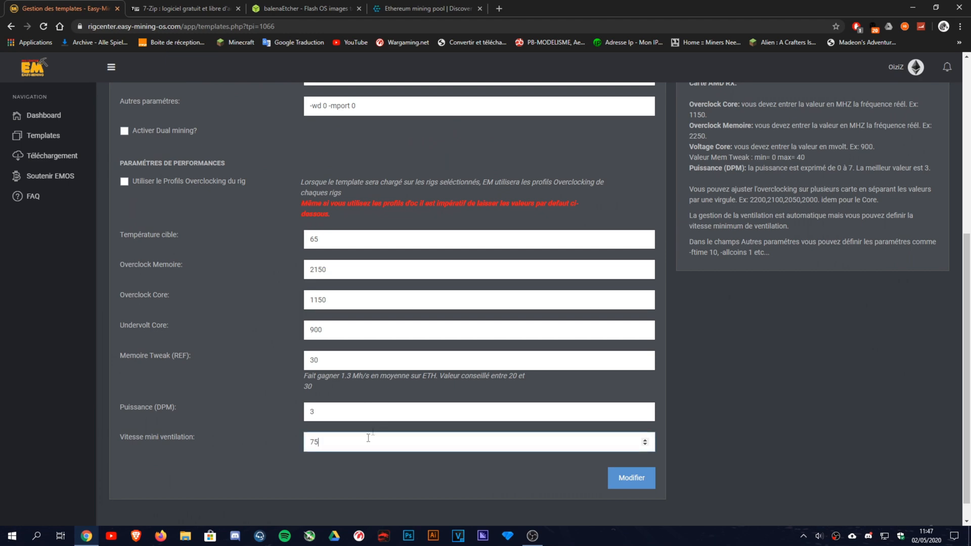
pyautogui.scroll(6, 390, 406)
pyautogui.scroll(-7, 290, 324)
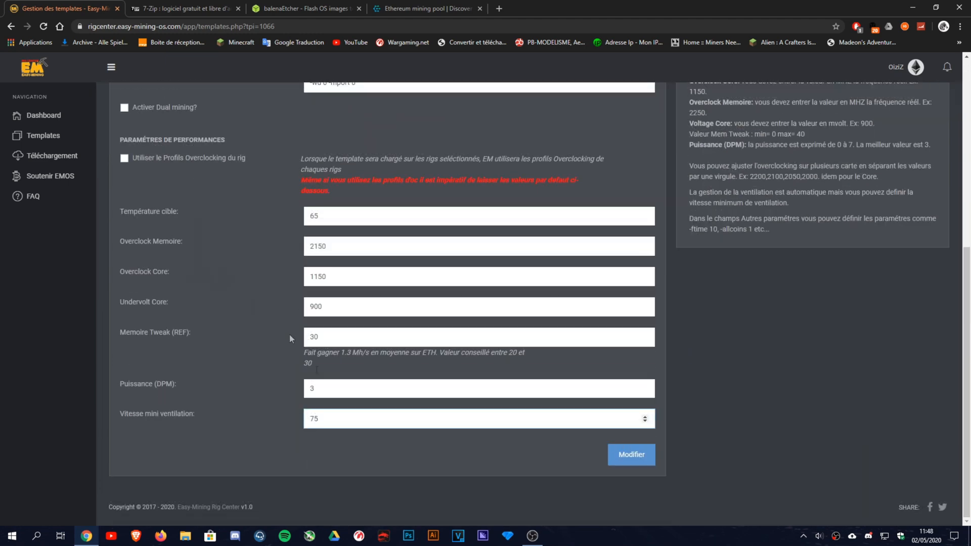
pyautogui.click(626, 452)
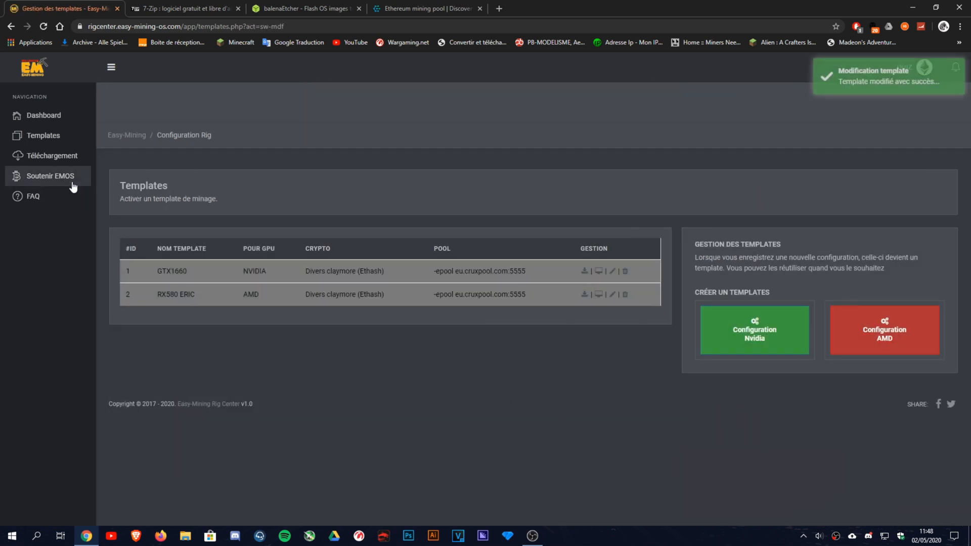
# Visit the EMOS support page and its Discord invite, then return to the Téléchargement page.
pyautogui.click(39, 178)
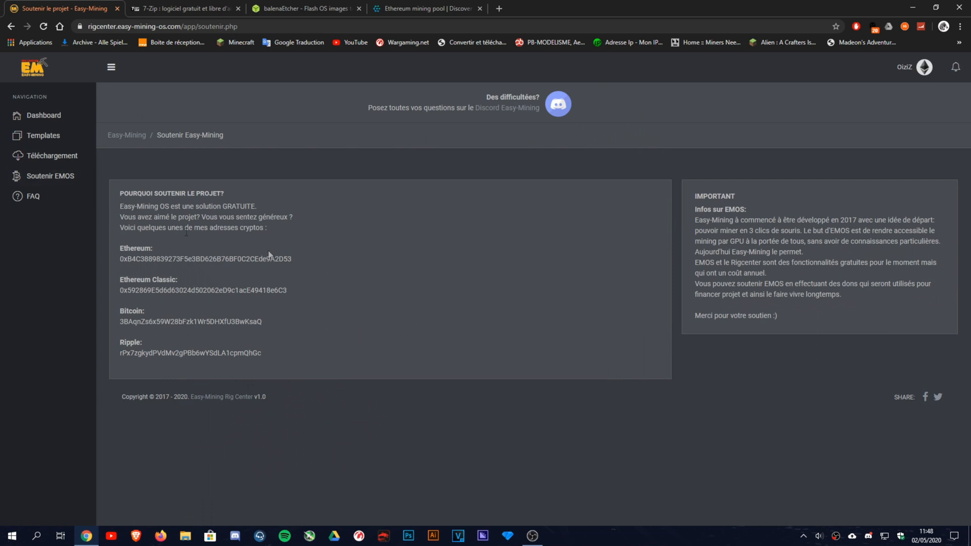
pyautogui.moveTo(281, 356); pyautogui.dragTo(116, 251)
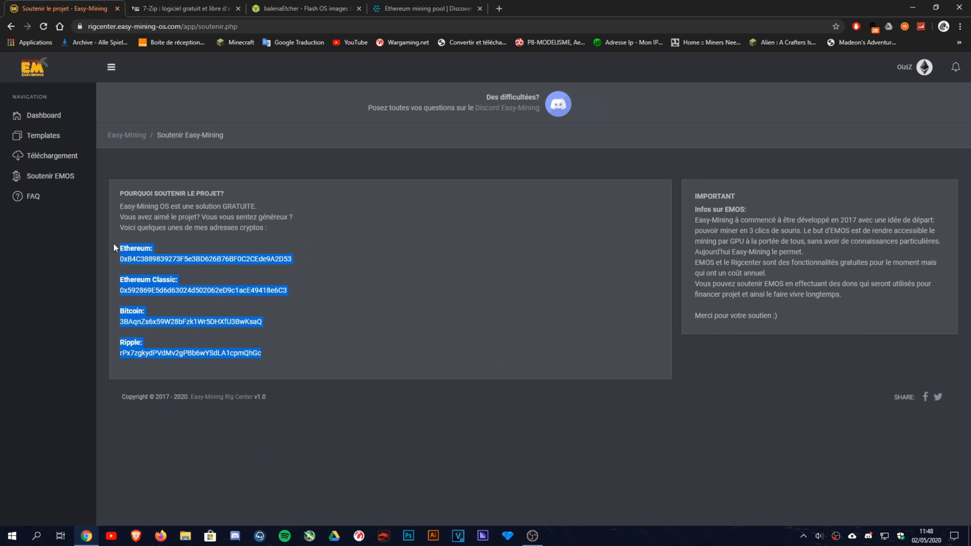
pyautogui.click(113, 244)
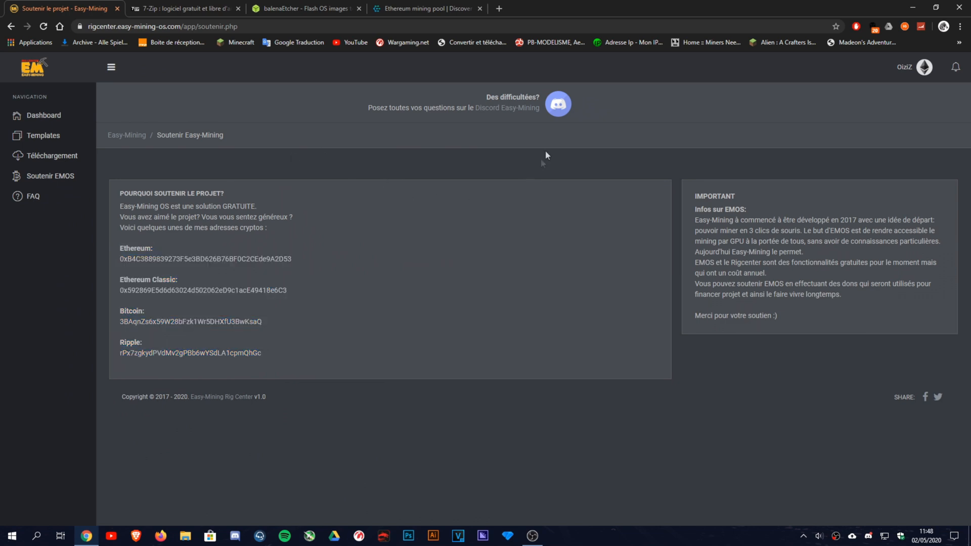
pyautogui.click(518, 109)
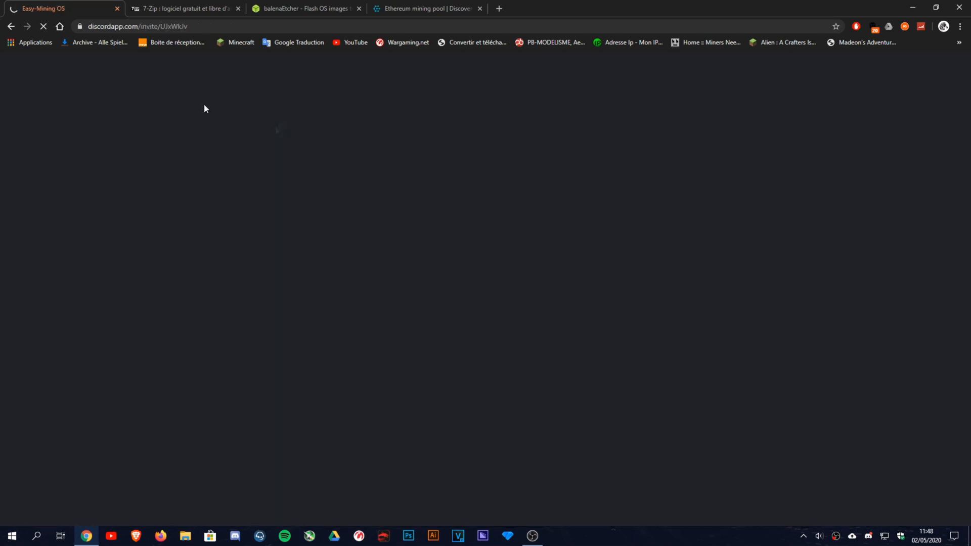
pyautogui.click(11, 25)
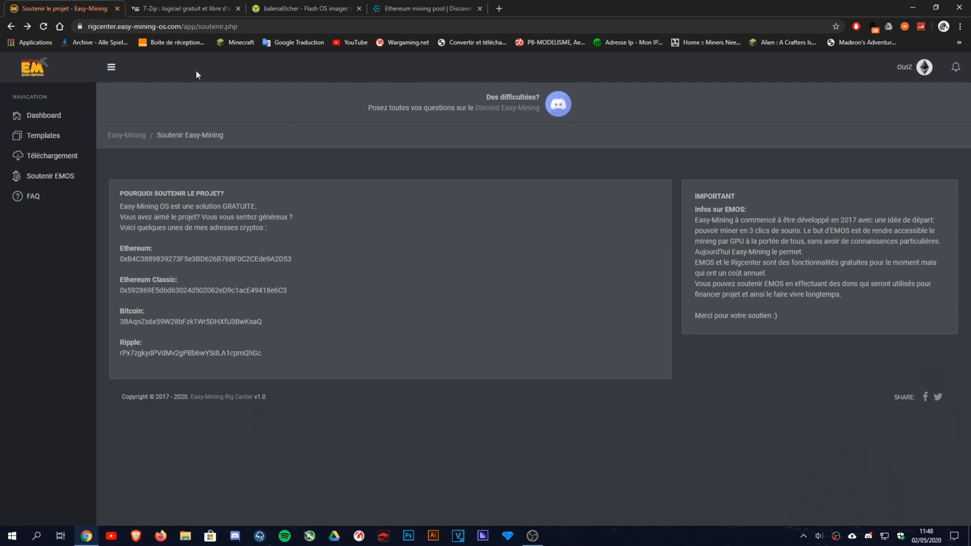
pyautogui.click(52, 155)
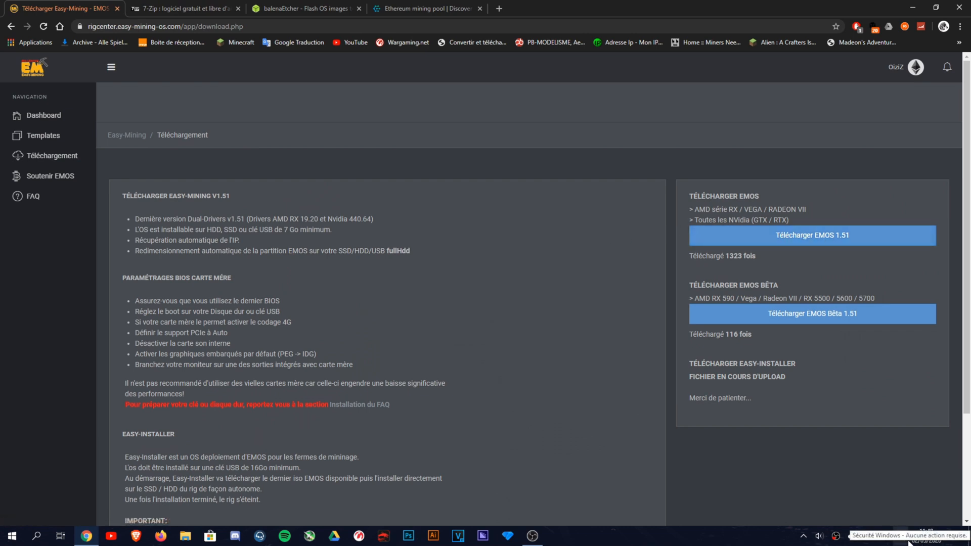
# Switch to the 7-zip.fr tab offering 7-Zip 19.00 and 20.00 alpha downloads.
pyautogui.click(185, 9)
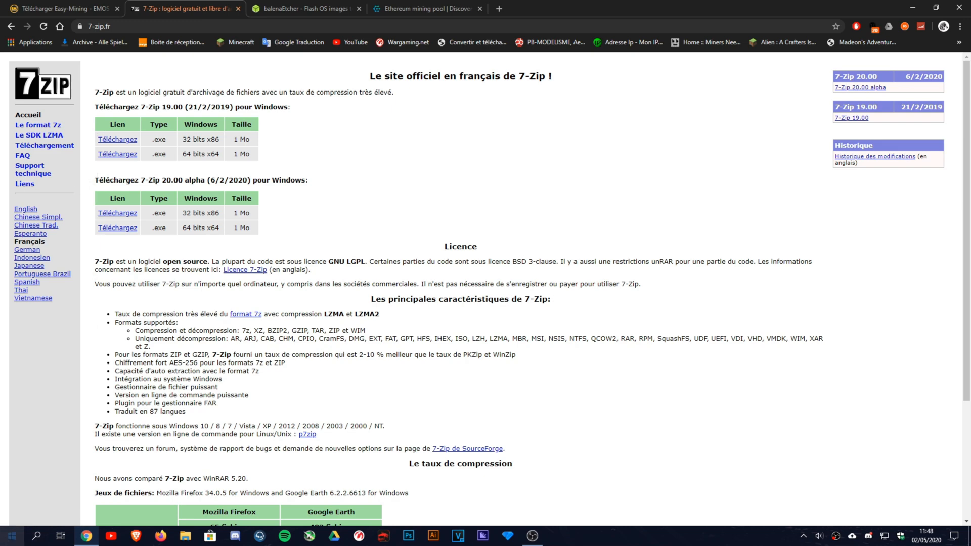
pyautogui.click(12, 536)
# Search the Start menu for 'seven', then dismiss the search panel.
pyautogui.click(12, 536)
pyautogui.press('super')
pyautogui.write('seven')
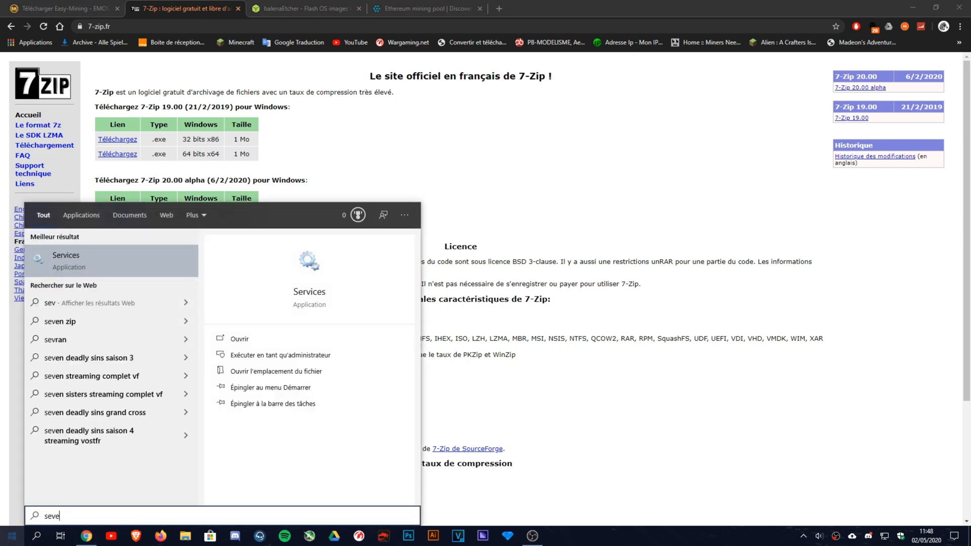
pyautogui.press('super')
pyautogui.press('super')
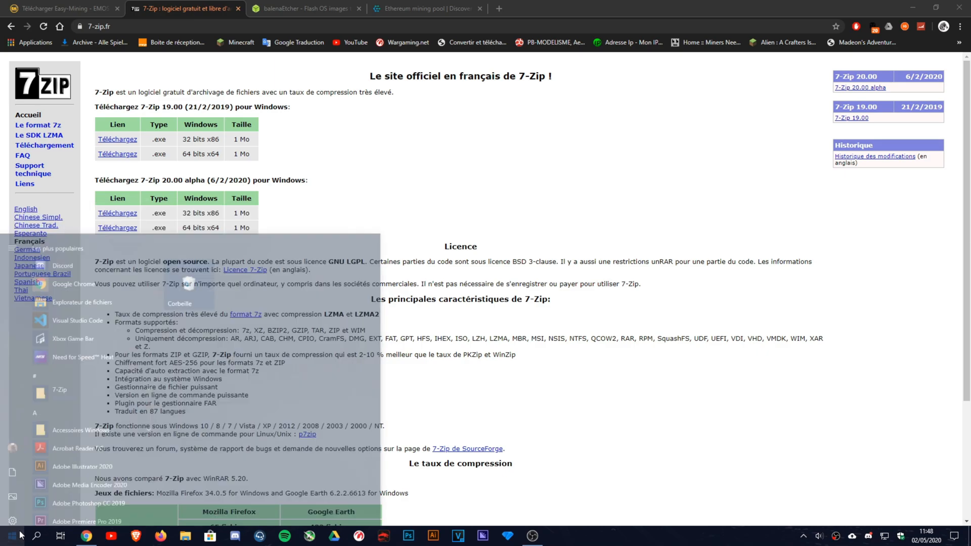
# Minimize the browser, move the EMOS archive icon on the desktop, and restore the browser.
pyautogui.click(916, 6)
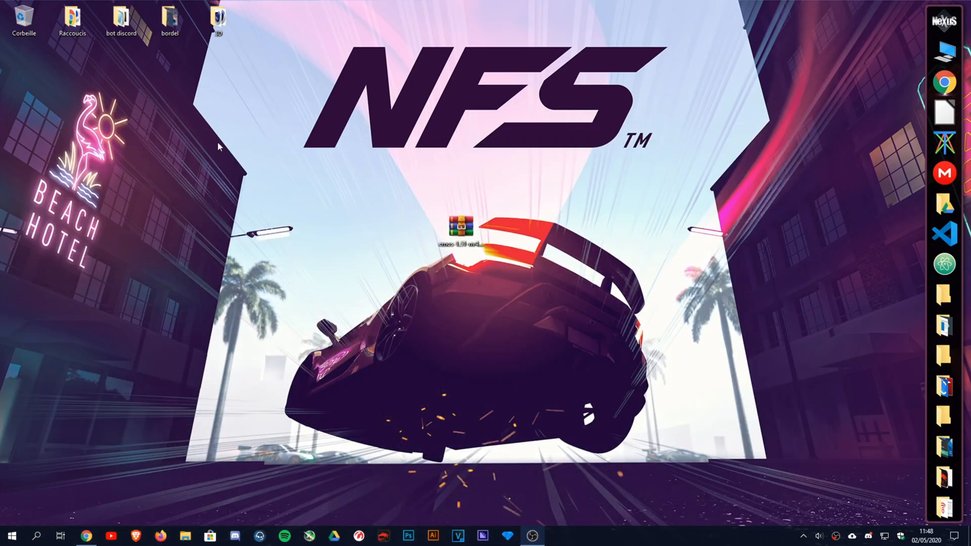
pyautogui.moveTo(461, 230); pyautogui.dragTo(516, 234)
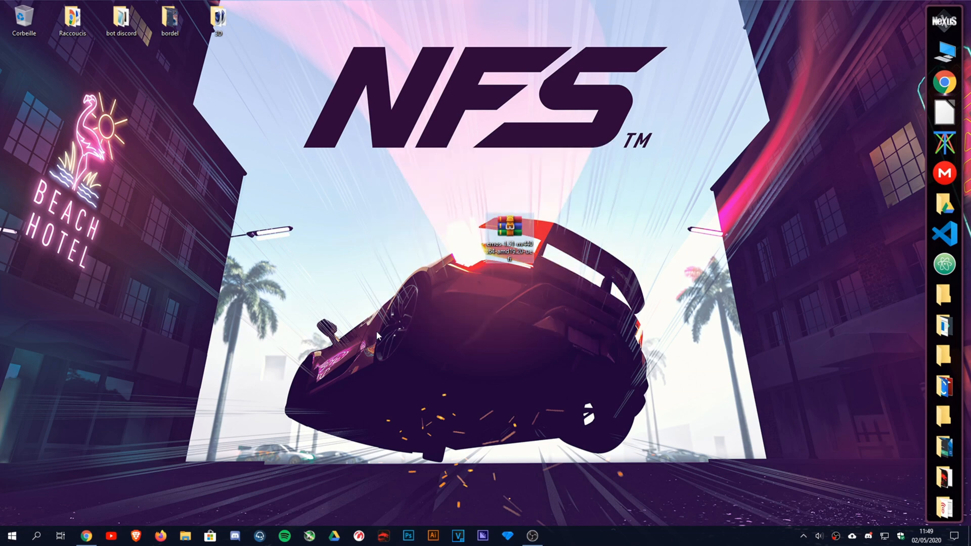
pyautogui.click(86, 535)
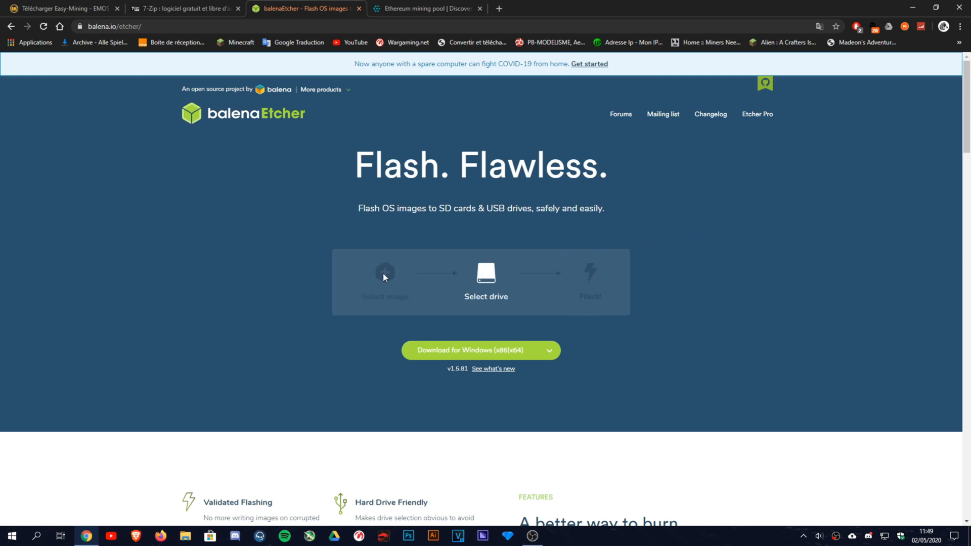
# Minimize Chrome and search the Start menu for 'etcher'.
pyautogui.scroll(-10, 382, 272)
pyautogui.scroll(10, 387, 267)
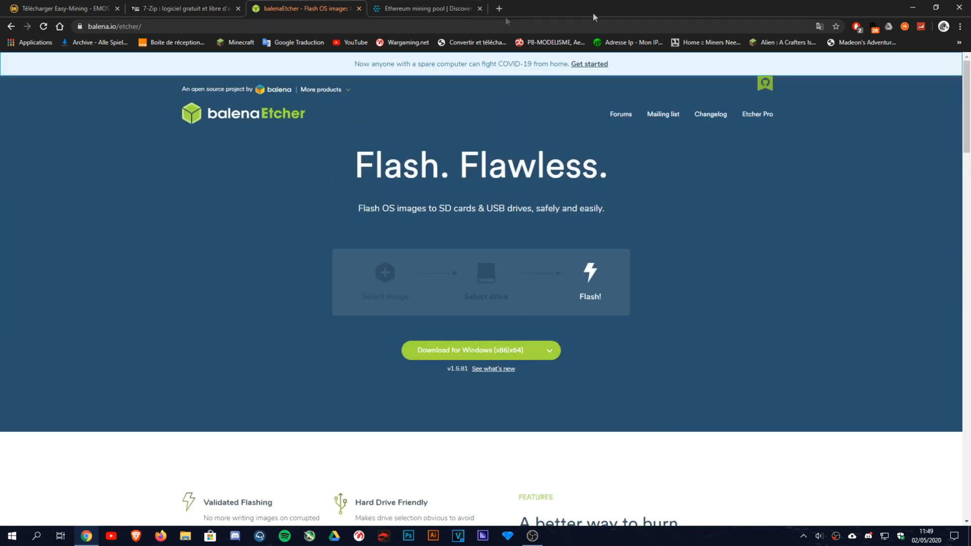
pyautogui.click(913, 8)
pyautogui.press('super')
pyautogui.write('b')
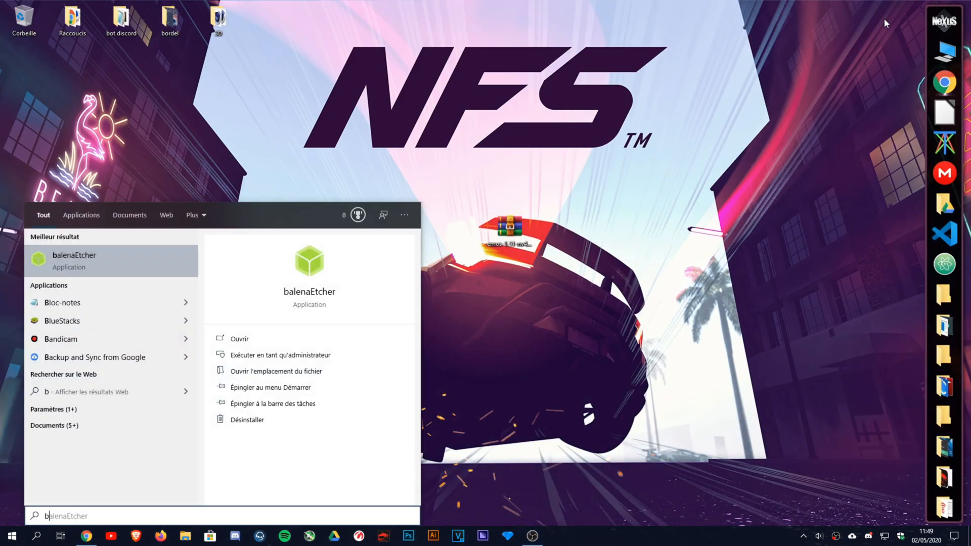
pyautogui.write('elana e')
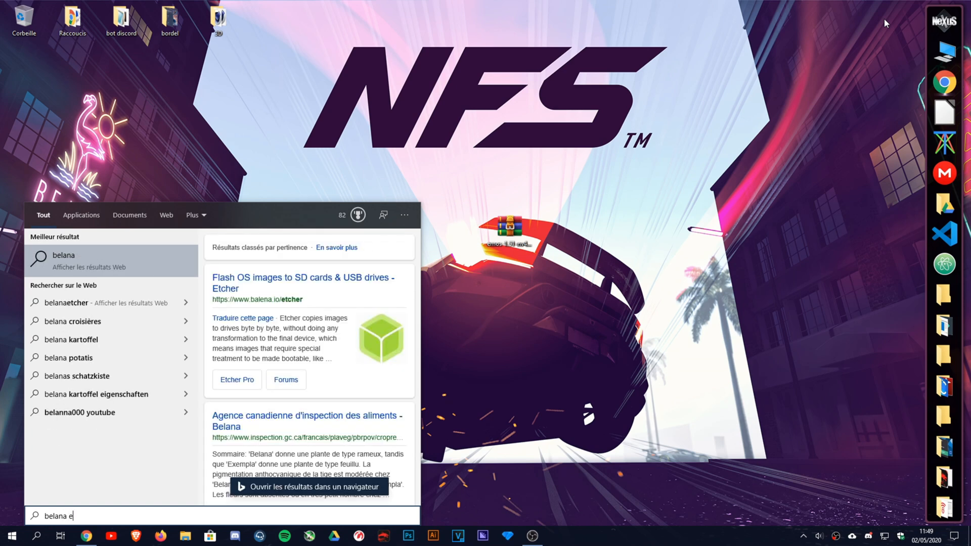
pyautogui.write('tch')
pyautogui.hotkey('ctrl', 'a')
pyautogui.press('BackSpace')
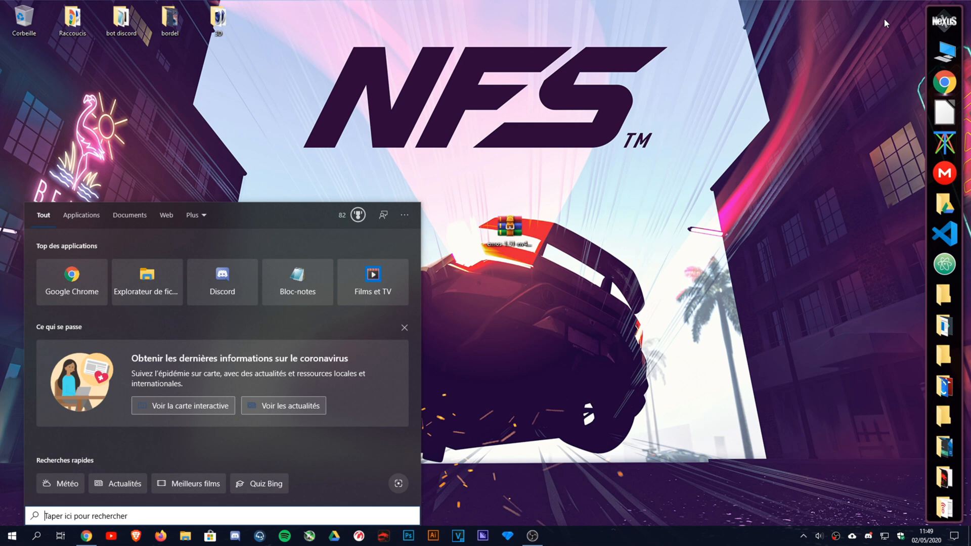
pyautogui.write('etch')
pyautogui.press('BackSpace')
pyautogui.press('BackSpace')
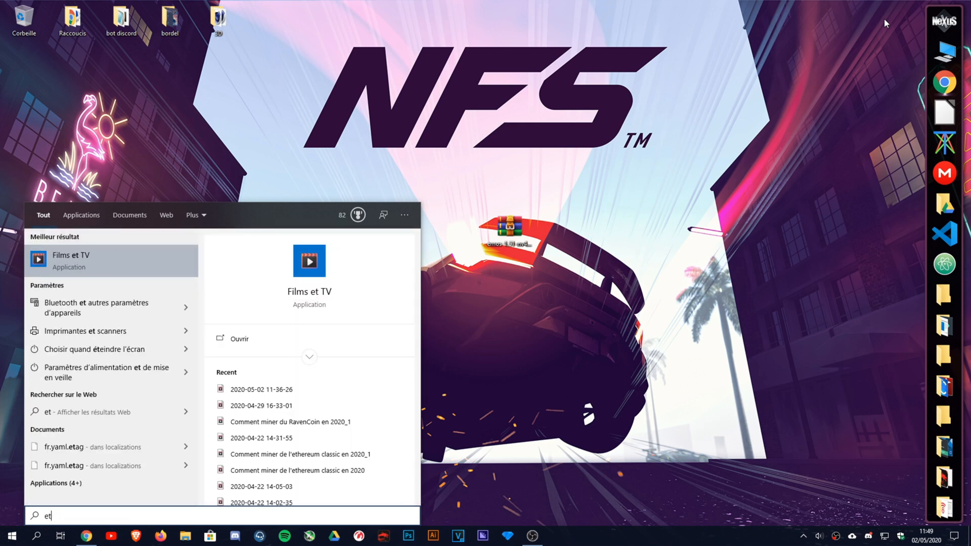
pyautogui.write('chet')
pyautogui.press('BackSpace')
pyautogui.press('BackSpace')
pyautogui.press('BackSpace')
pyautogui.press('BackSpace')
pyautogui.write('chet')
pyautogui.press('BackSpace')
pyautogui.press('BackSpace')
pyautogui.press('BackSpace')
pyautogui.write('er')
# Find balenaEtcher in the full Start menu app list and launch it.
pyautogui.press('super')
pyautogui.scroll(-2, 103, 333)
pyautogui.scroll(-3, 103, 332)
pyautogui.scroll(3, 102, 331)
pyautogui.scroll(-6, 103, 331)
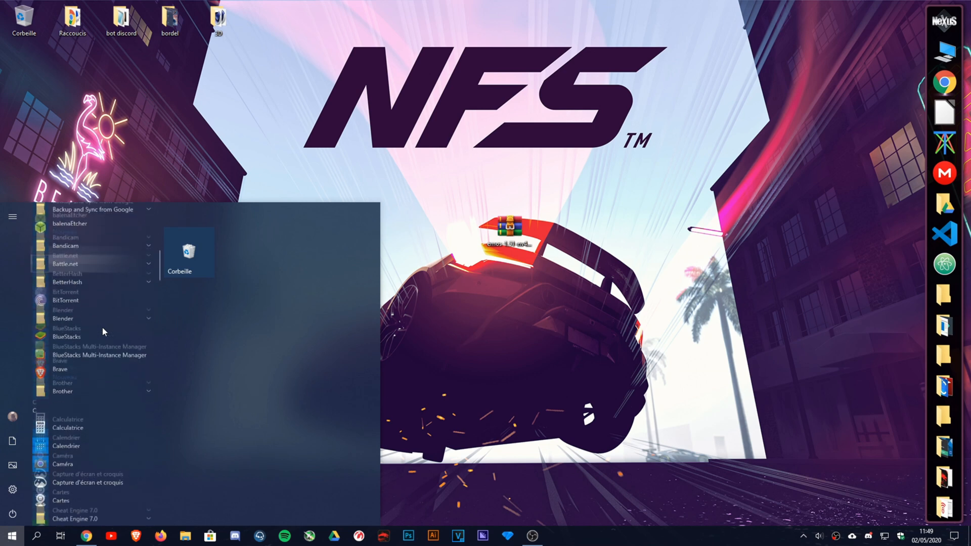
pyautogui.scroll(-1, 96, 348)
pyautogui.scroll(3, 96, 348)
pyautogui.scroll(1, 96, 348)
pyautogui.click(76, 399)
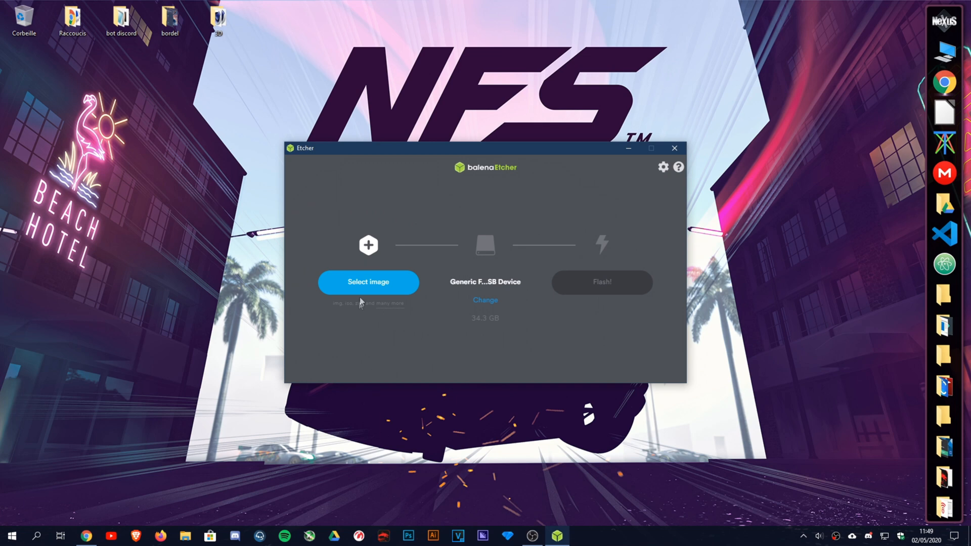
# Move the Etcher window lower and drag the EMOS archive to the top of the desktop.
pyautogui.moveTo(410, 153); pyautogui.dragTo(384, 262)
pyautogui.moveTo(509, 228); pyautogui.dragTo(414, 71)
# Extract the EMOS archive onto the desktop with 7-Zip's Extraire ici.
pyautogui.rightClick(414, 71)
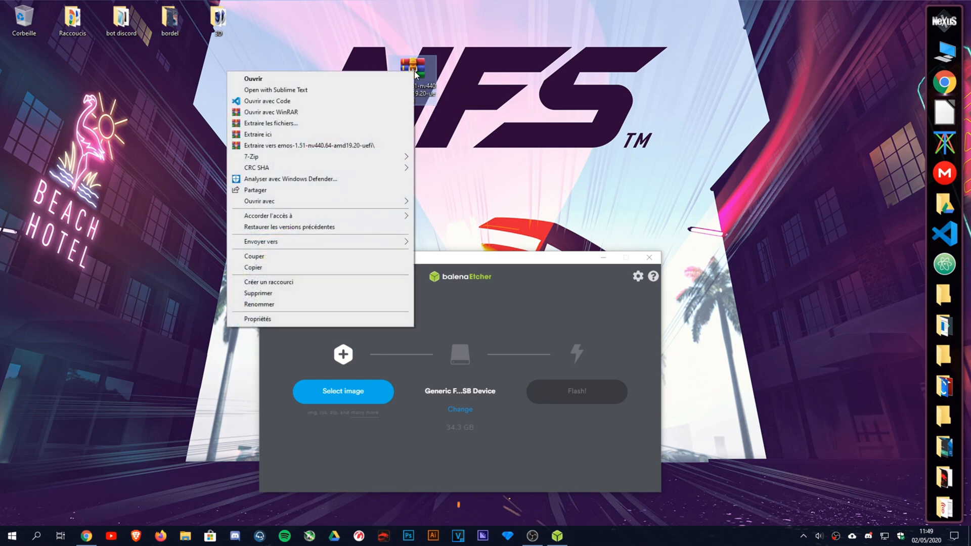
pyautogui.moveTo(384, 157)
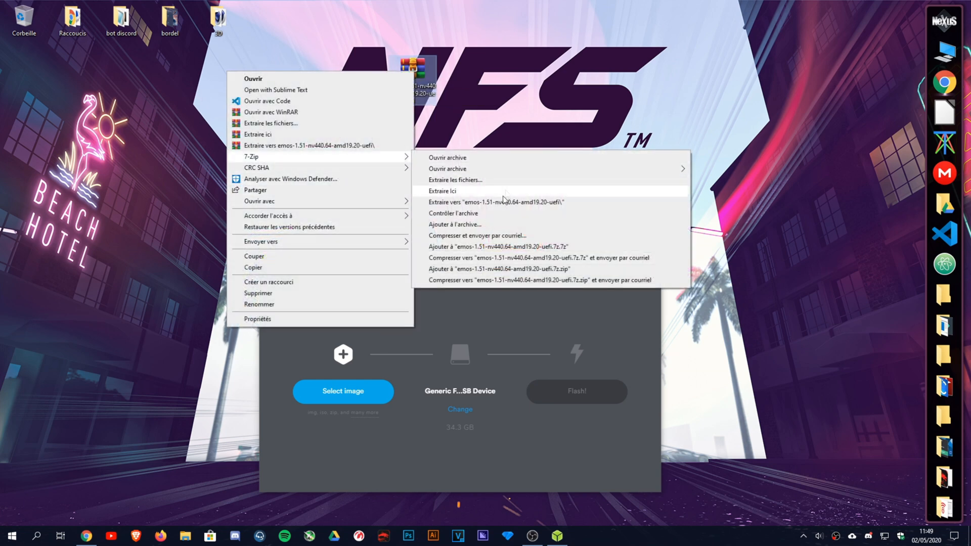
pyautogui.click(447, 192)
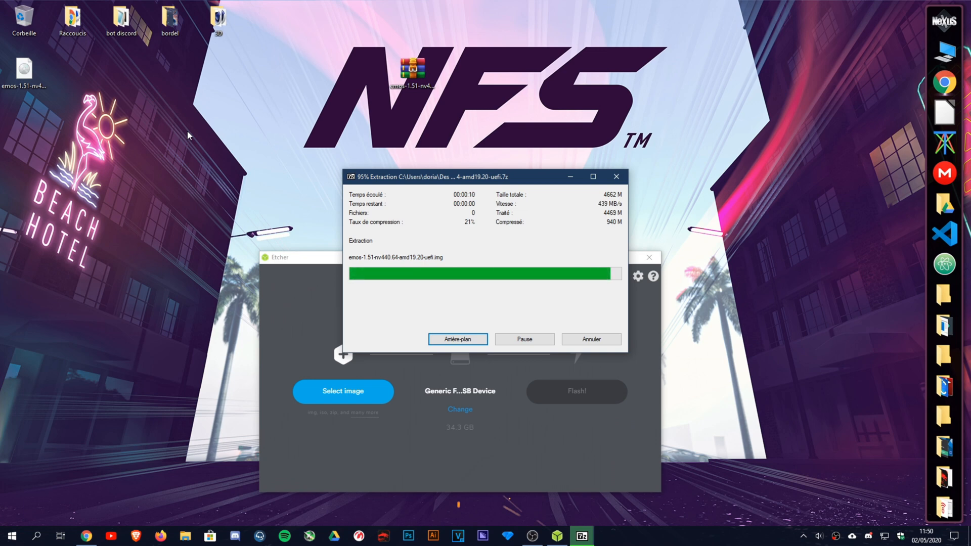
# Place the extracted .img beside the archive and move the Etcher window higher.
pyautogui.moveTo(24, 70); pyautogui.dragTo(327, 107)
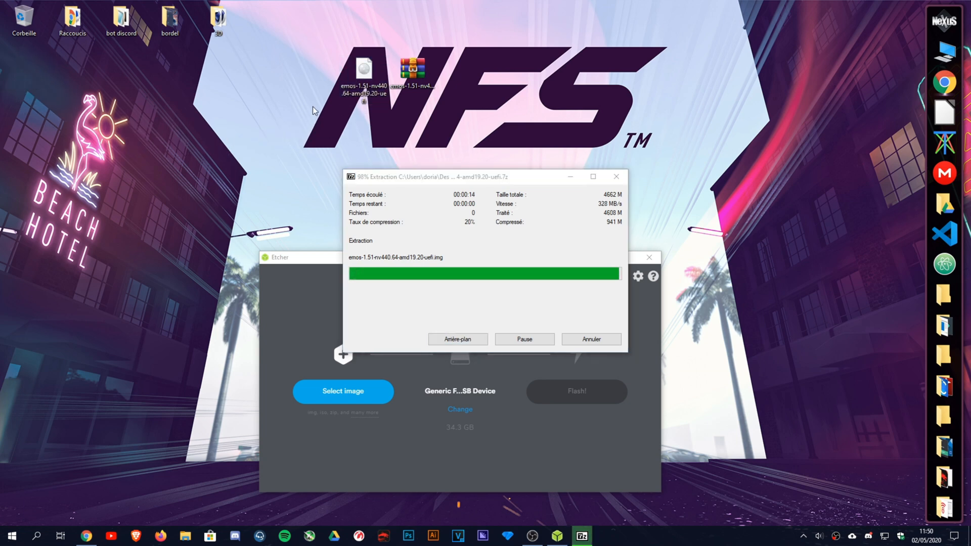
pyautogui.click(365, 74)
pyautogui.moveTo(411, 257); pyautogui.dragTo(405, 192)
pyautogui.click(401, 87)
# Rename the extracted image with a -1 suffix, then extract the archive onto the desktop again.
pyautogui.rightClick(402, 87)
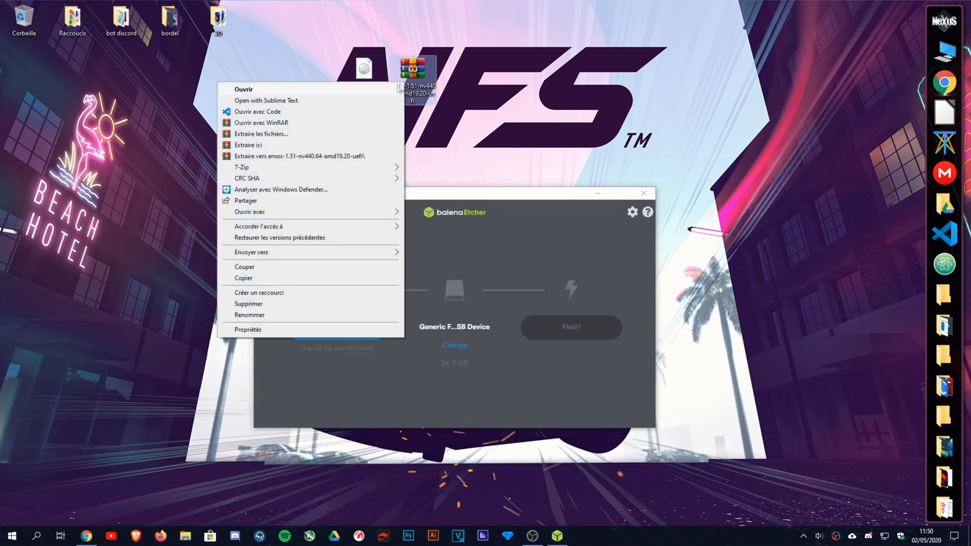
pyautogui.click(365, 97)
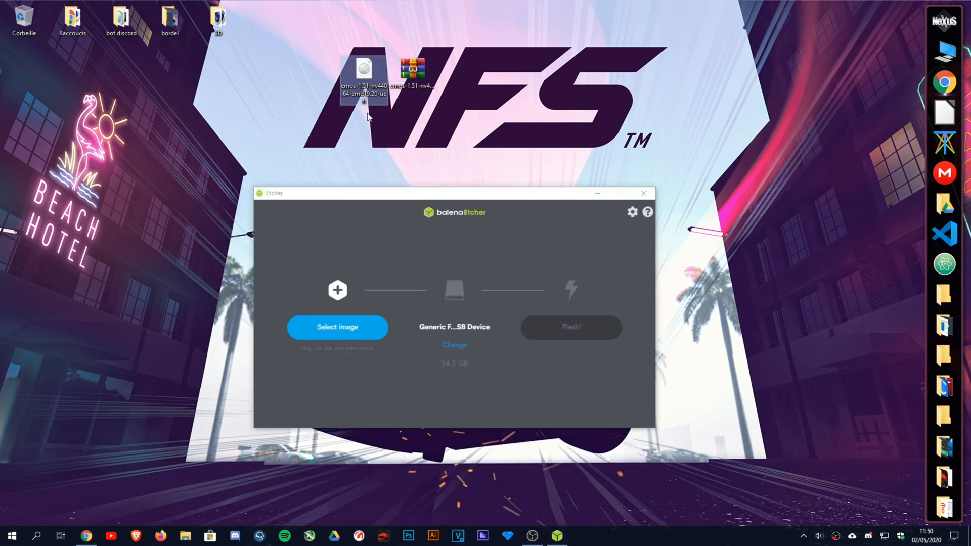
pyautogui.click(376, 102)
pyautogui.click(376, 102)
pyautogui.write('-1')
pyautogui.press('Return')
pyautogui.rightClick(424, 75)
pyautogui.click(263, 134)
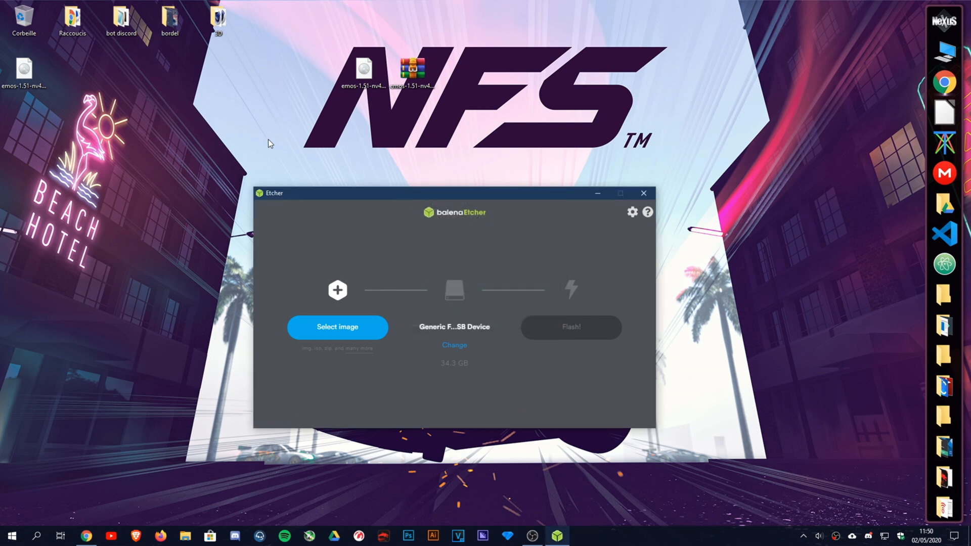
# Delete the extra EMOS image and empty the Recycle Bin.
pyautogui.moveTo(360, 195); pyautogui.dragTo(470, 93)
pyautogui.click(27, 75)
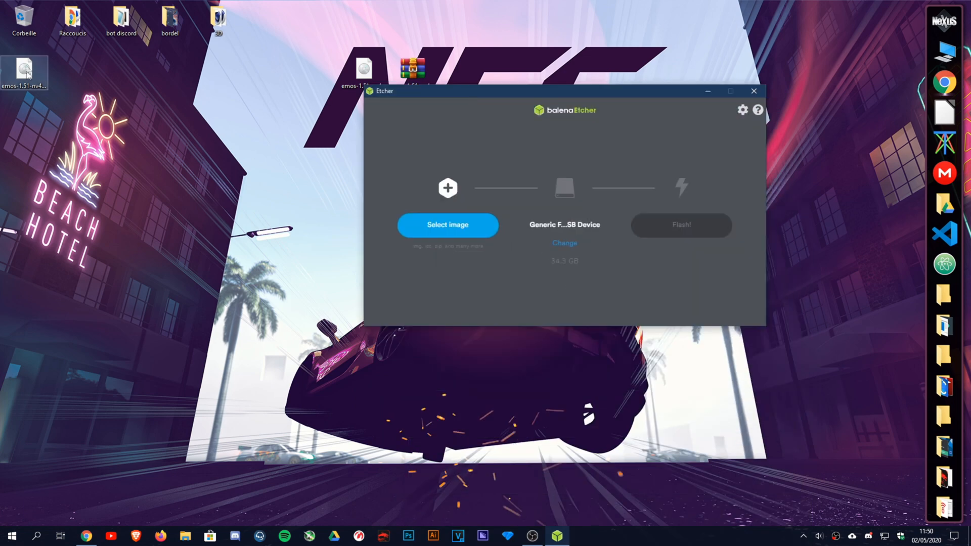
pyautogui.moveTo(28, 75); pyautogui.dragTo(24, 20)
pyautogui.rightClick(28, 32)
pyautogui.click(40, 47)
pyautogui.press('Return')
# Load the emos-1.51 image in Etcher and open the target drive list.
pyautogui.moveTo(430, 93); pyautogui.dragTo(294, 140)
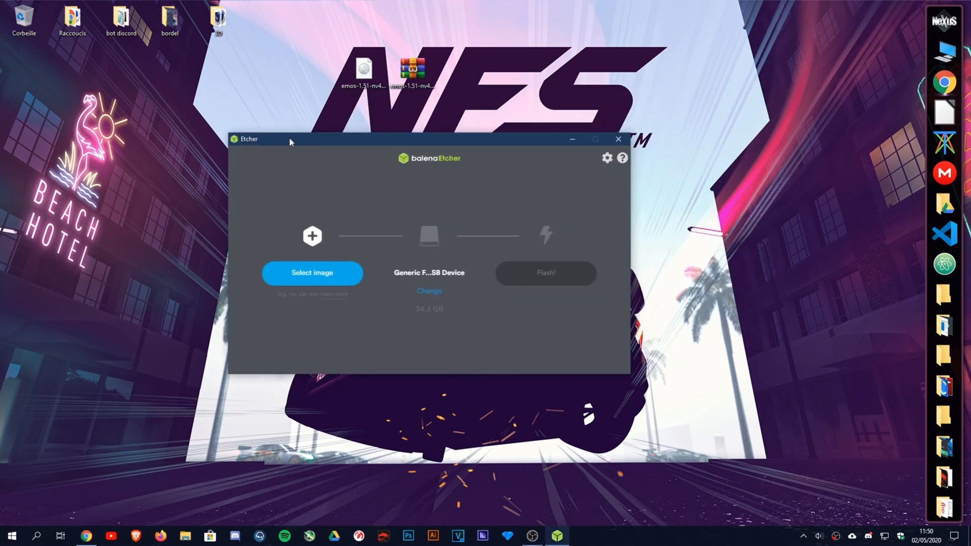
pyautogui.click(305, 271)
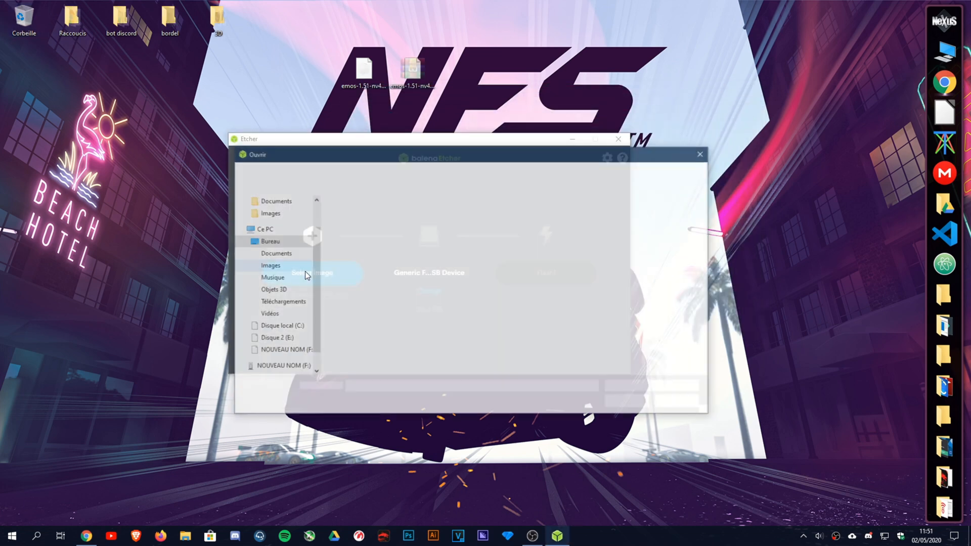
pyautogui.click(343, 260)
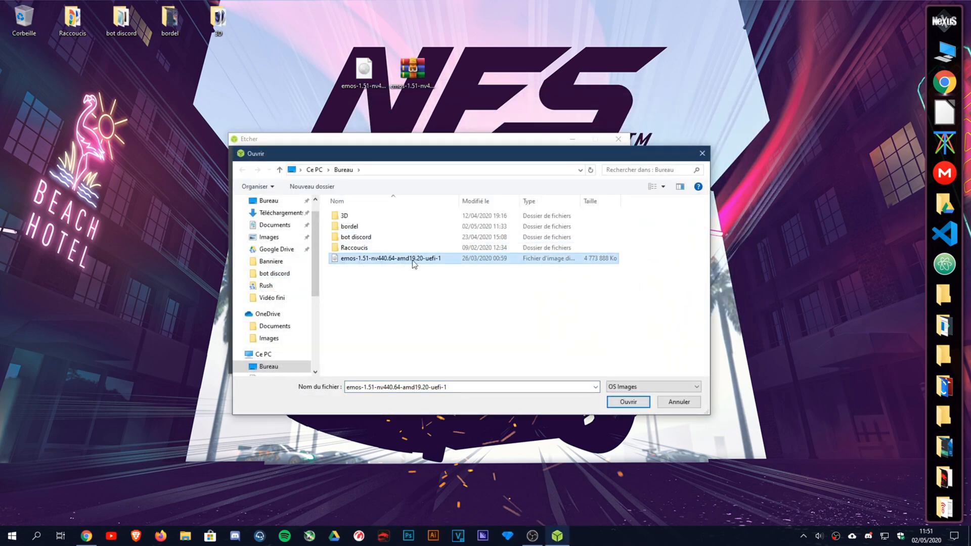
pyautogui.click(628, 401)
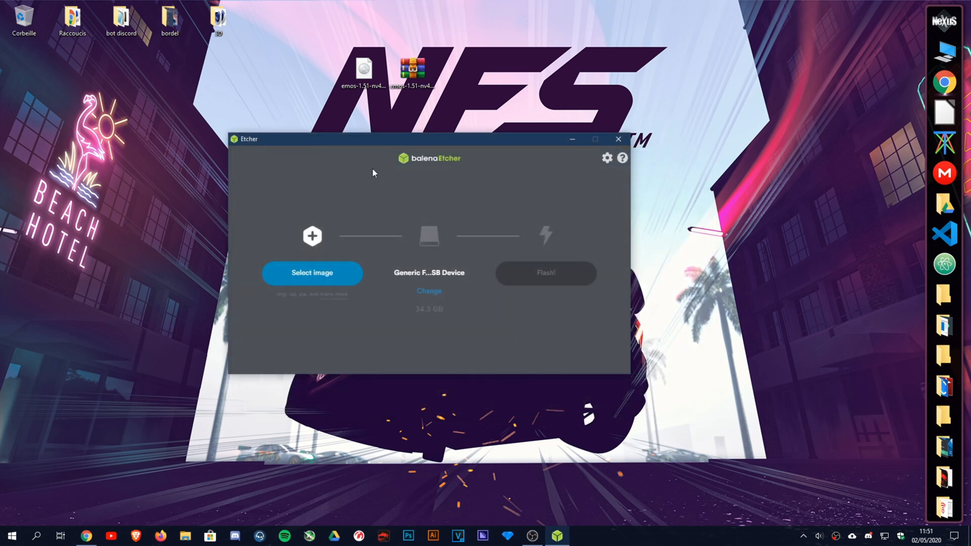
pyautogui.click(438, 294)
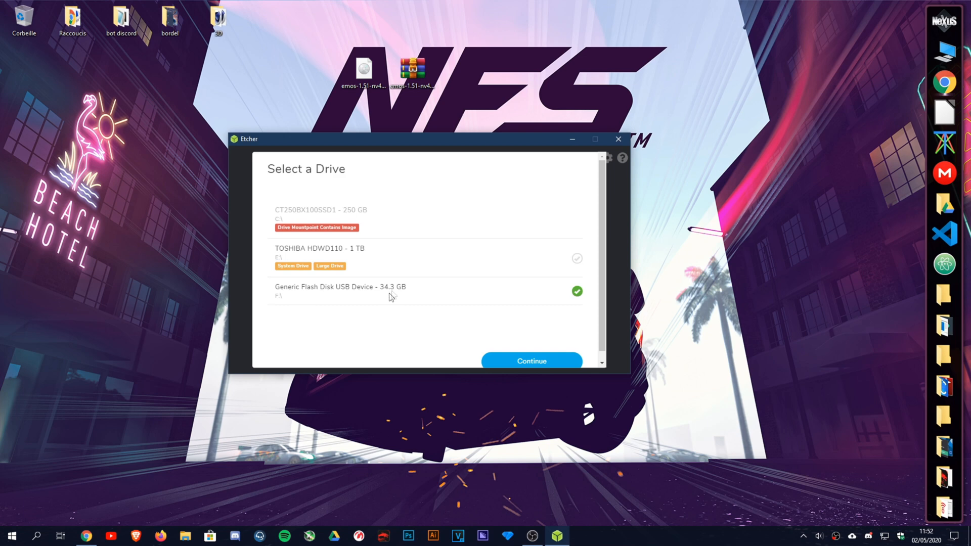
# Confirm the 34.3 GB Generic Flash Disk as the target drive.
pyautogui.click(371, 292)
pyautogui.click(470, 296)
pyautogui.click(503, 361)
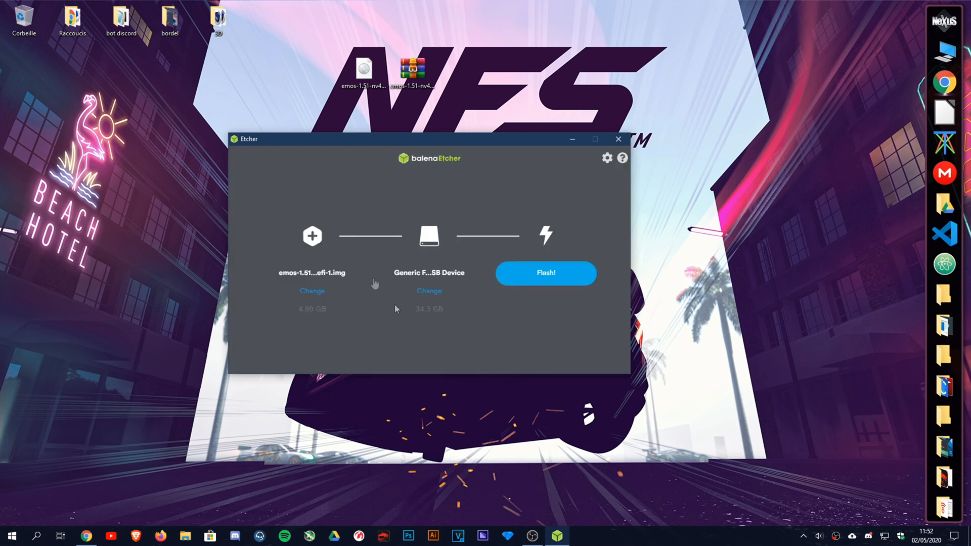
# Enable Eject on success and Unsafe mode in Etcher settings, then flash the image.
pyautogui.click(607, 159)
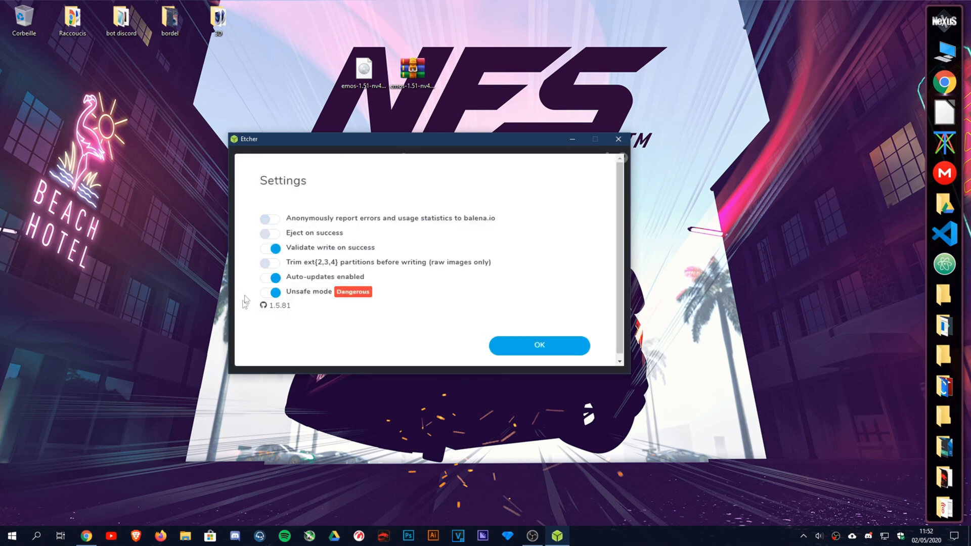
pyautogui.click(320, 233)
pyautogui.click(275, 292)
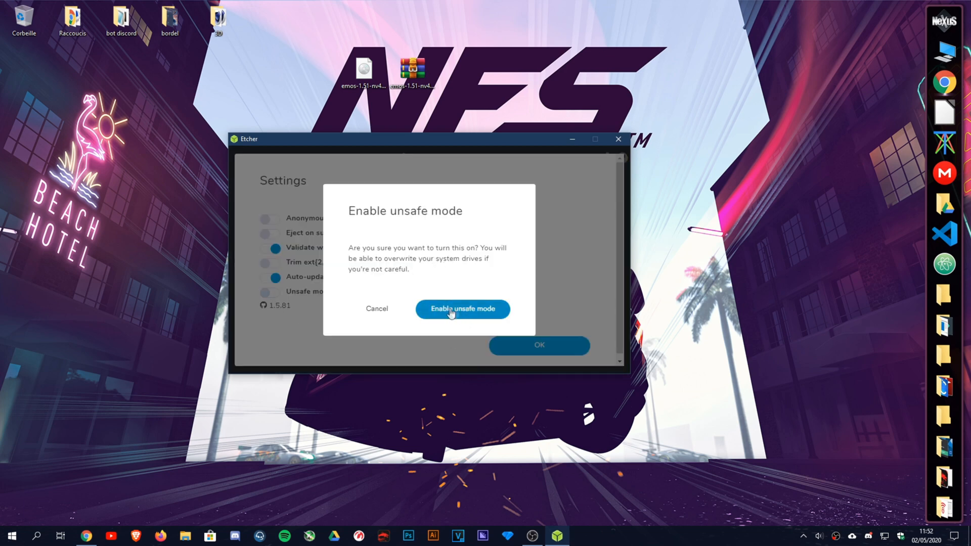
pyautogui.click(481, 322)
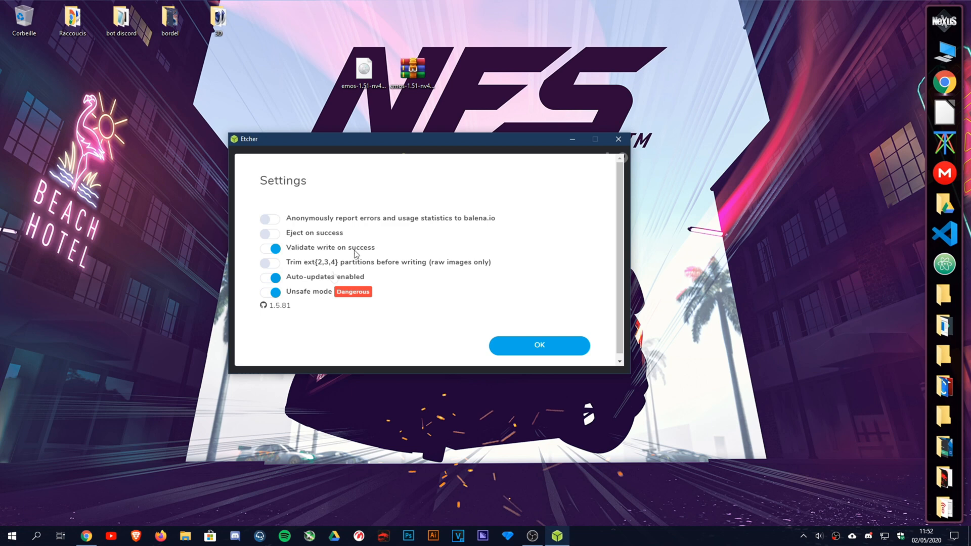
pyautogui.click(515, 358)
pyautogui.click(542, 277)
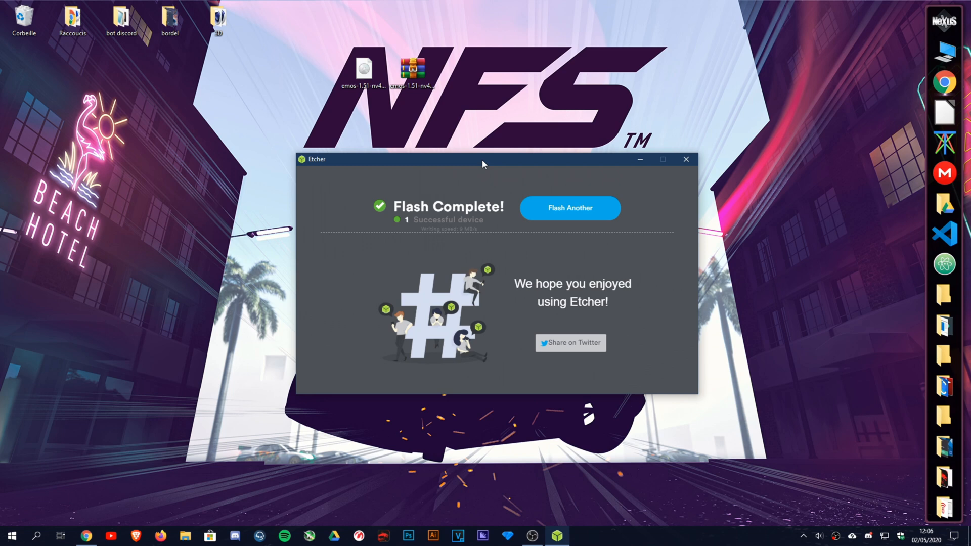
# Close balenaEtcher after the finished flash and open the Ce PC drive overview.
pyautogui.click(955, 537)
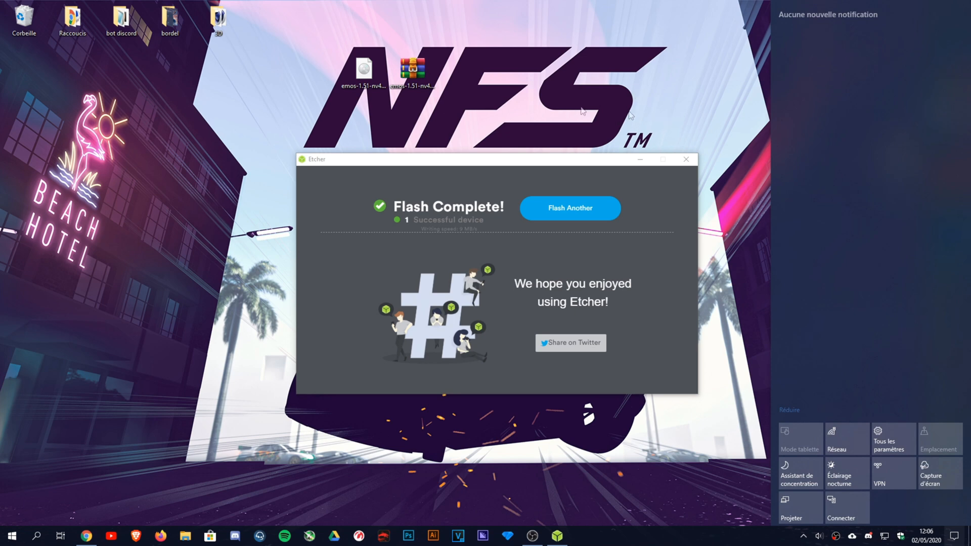
pyautogui.click(629, 112)
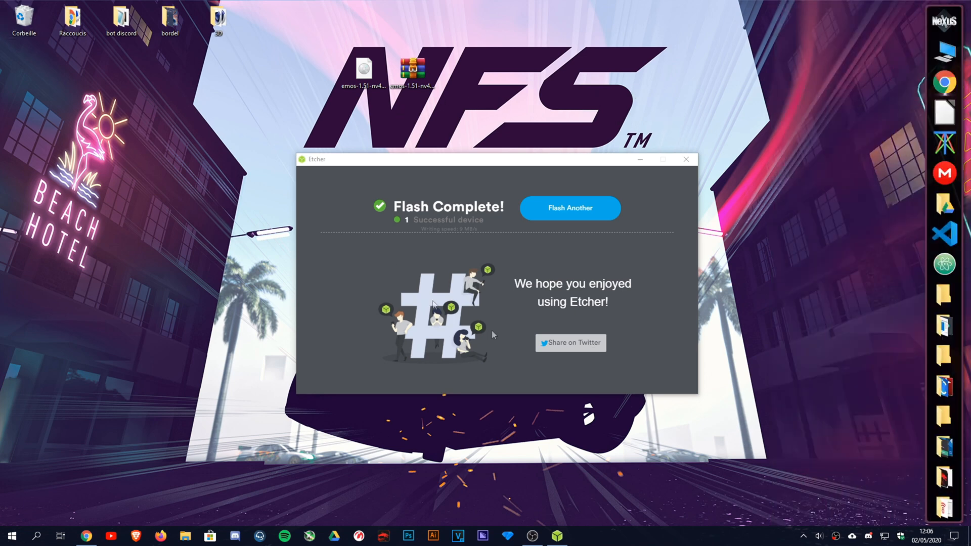
pyautogui.click(684, 164)
pyautogui.click(942, 50)
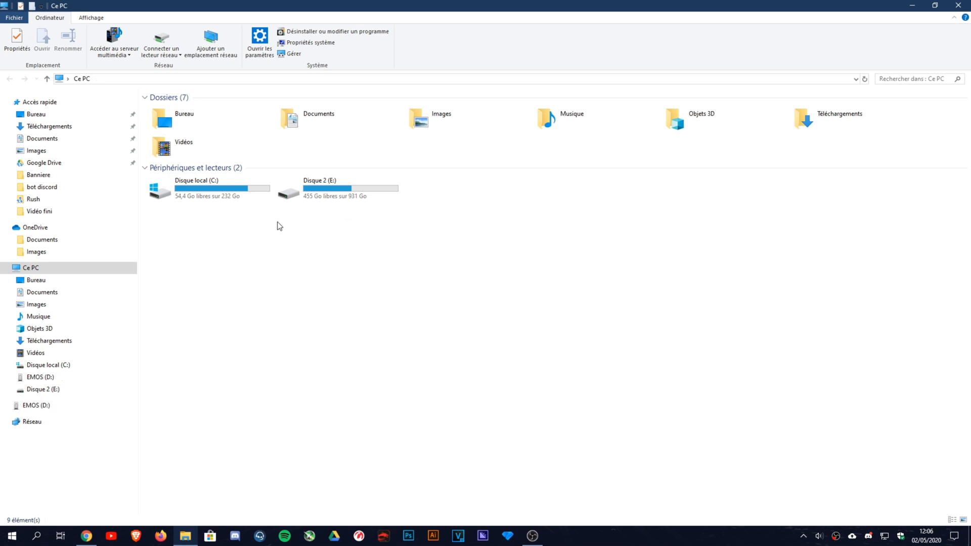
# Open the EMOS (D:) drive, then select the rig's private key on the Easy-Mining dashboard.
pyautogui.click(297, 195)
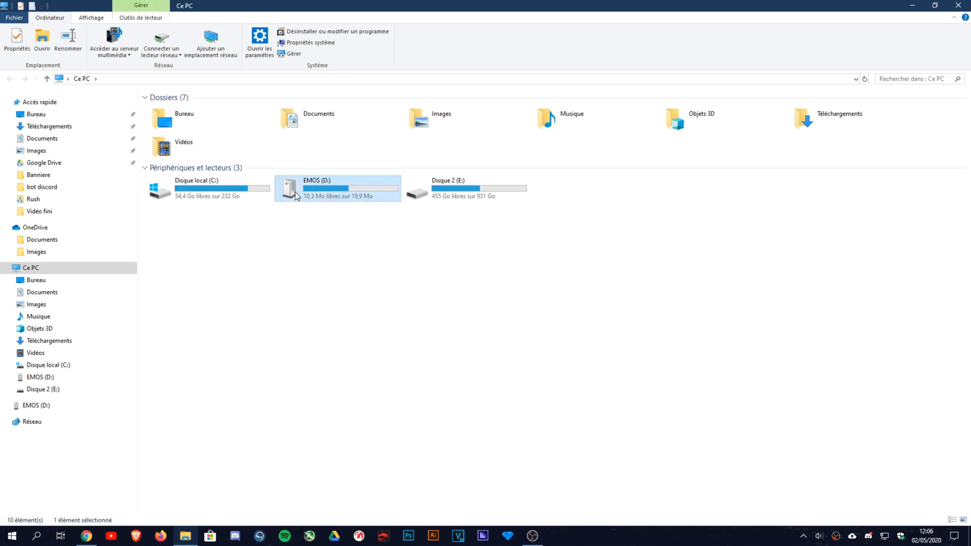
pyautogui.doubleClick(296, 195)
pyautogui.click(89, 538)
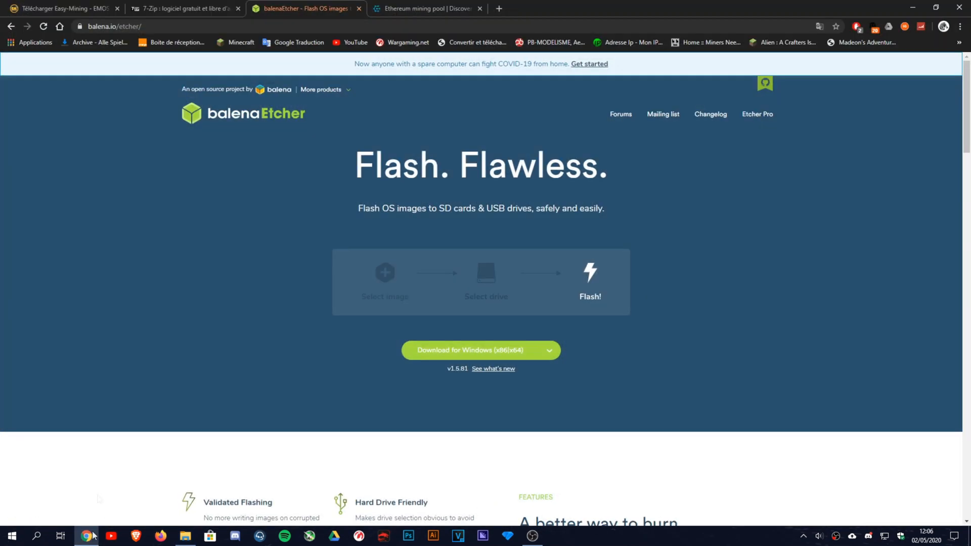
pyautogui.click(59, 7)
pyautogui.click(22, 117)
pyautogui.doubleClick(791, 204)
pyautogui.hotkey('ctrl', 'c')
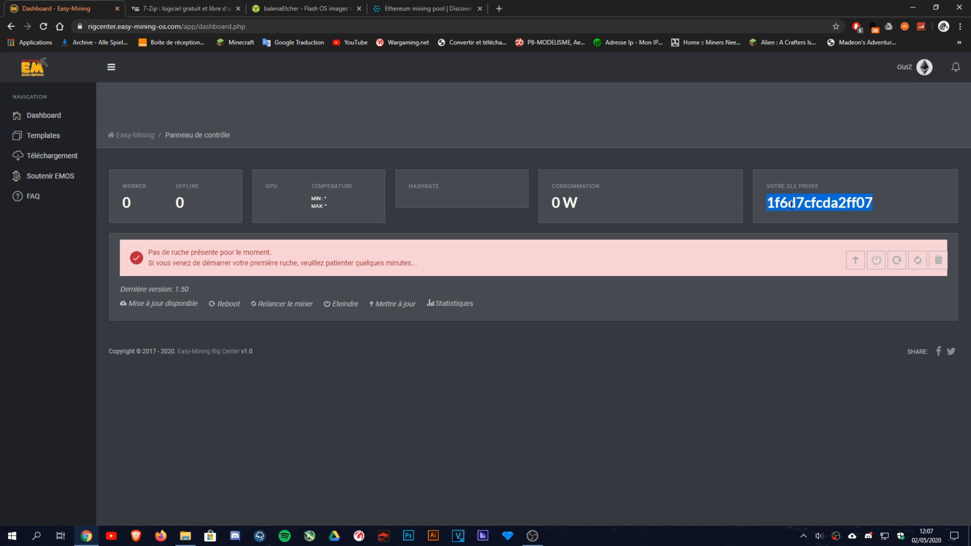
# Paste the rig's private key over the XXXX placeholder in the cle file, save and close it.
pyautogui.click(908, 5)
pyautogui.doubleClick(162, 103)
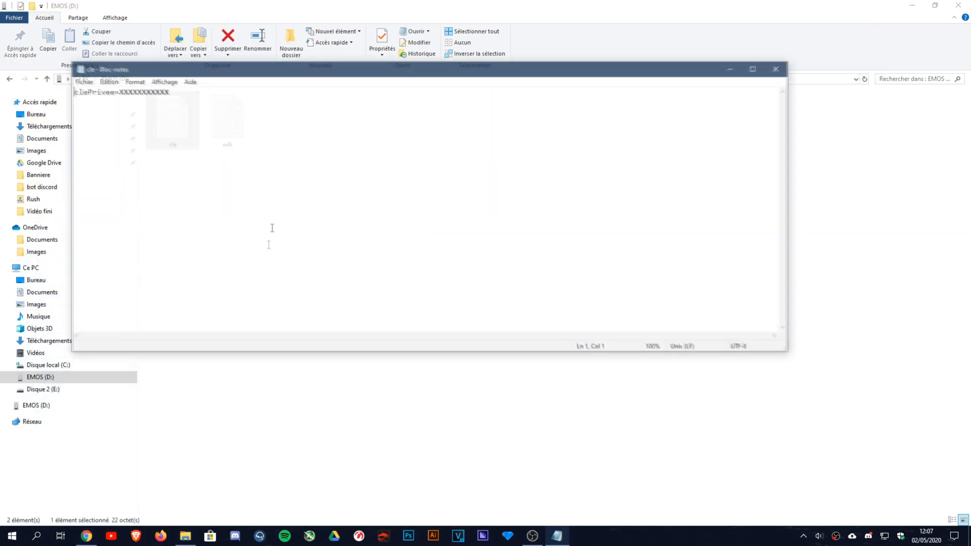
pyautogui.doubleClick(126, 93)
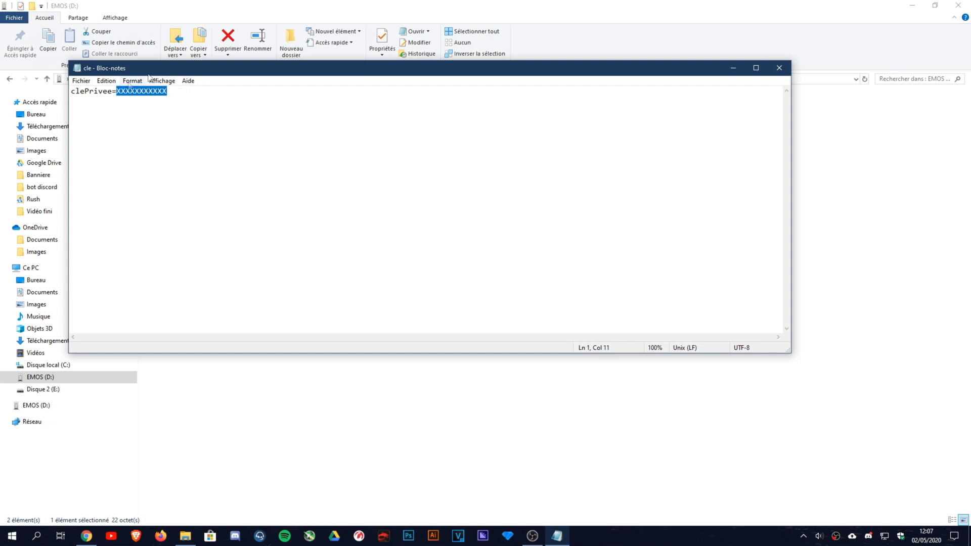
pyautogui.hotkey('ctrl', 'v')
pyautogui.hotkey('ctrl', 's')
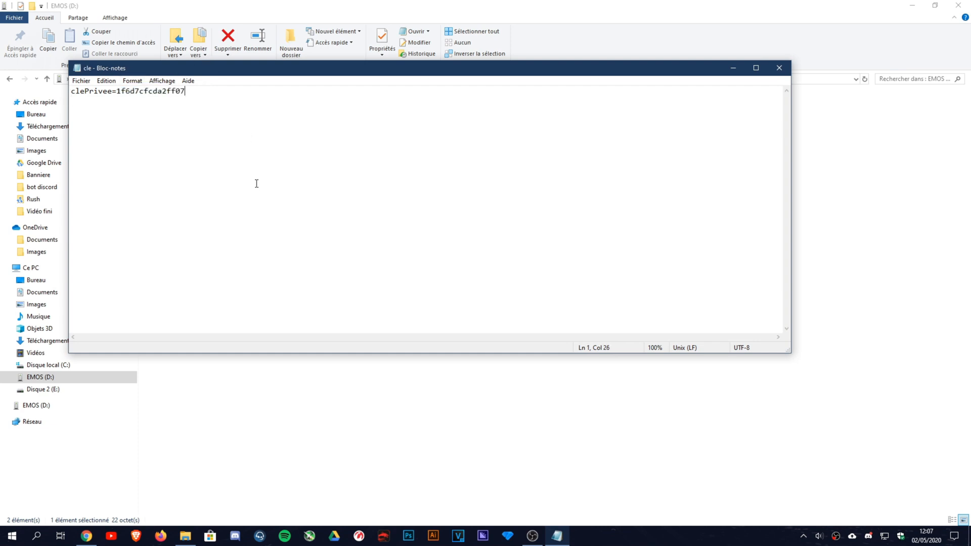
pyautogui.click(778, 69)
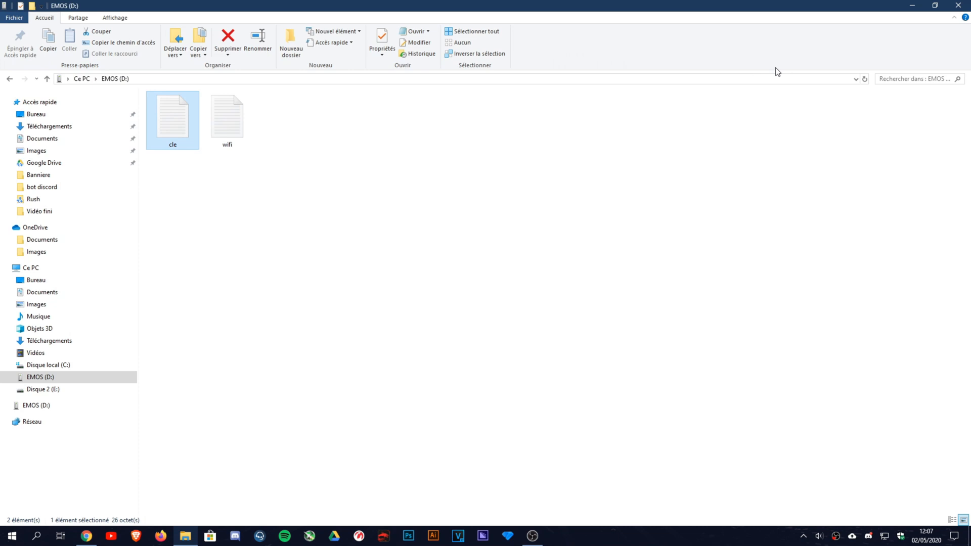
# Open the wifi file, enter MA BOX as the SSID, and check the network settings.
pyautogui.doubleClick(229, 117)
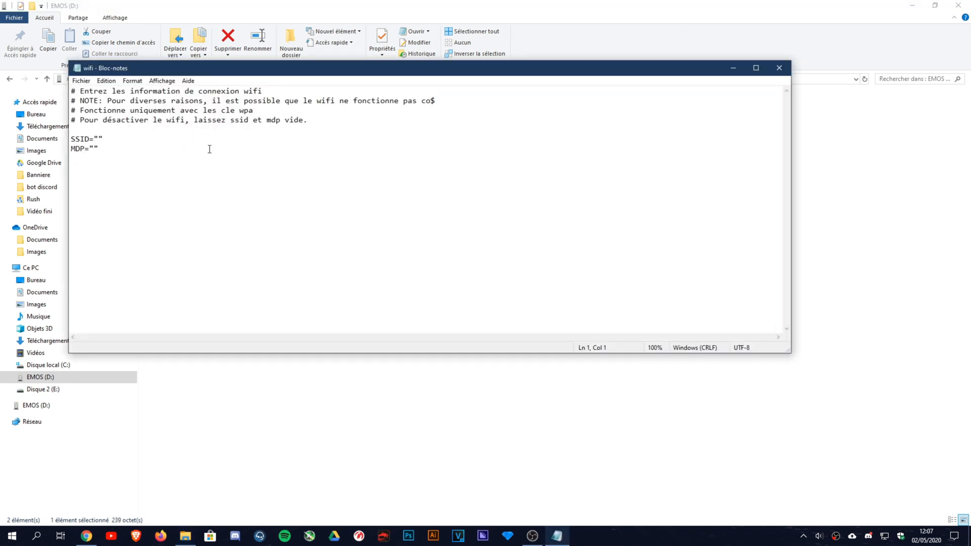
pyautogui.click(99, 140)
pyautogui.write('MA BOX')
pyautogui.press('Left')
pyautogui.press('Left')
pyautogui.press('Left')
pyautogui.press('Left')
pyautogui.press('Left')
pyautogui.click(884, 536)
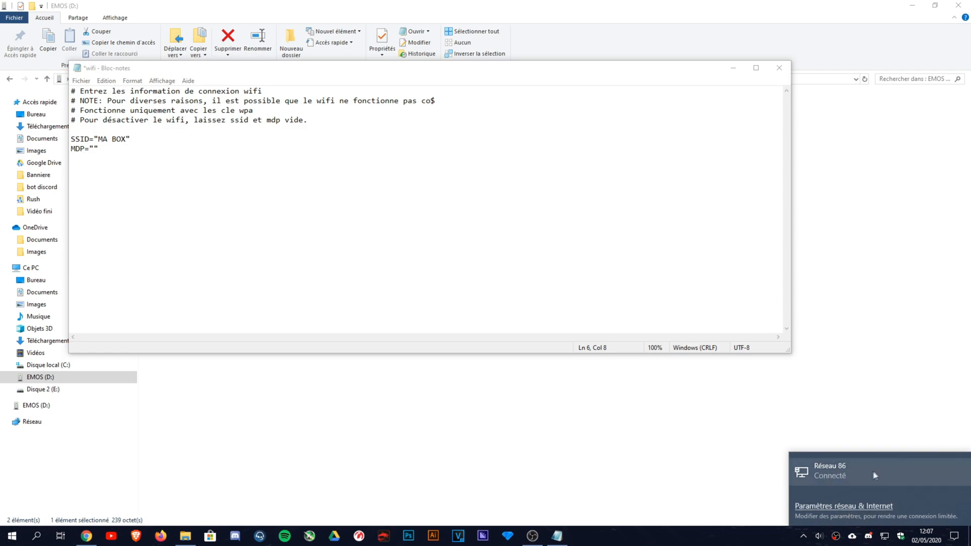
pyautogui.click(829, 465)
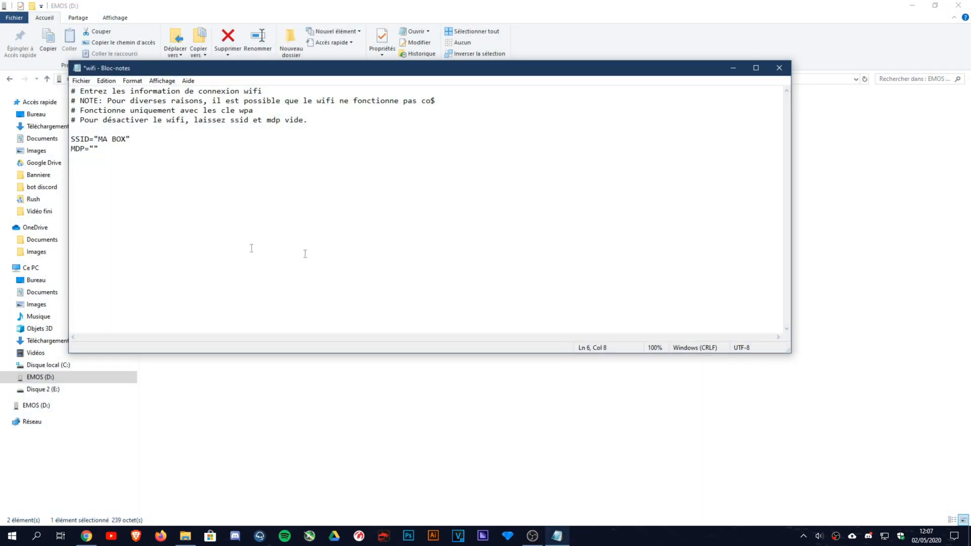
# Type and then erase the wifi password, and clear the SSID value.
pyautogui.click(95, 148)
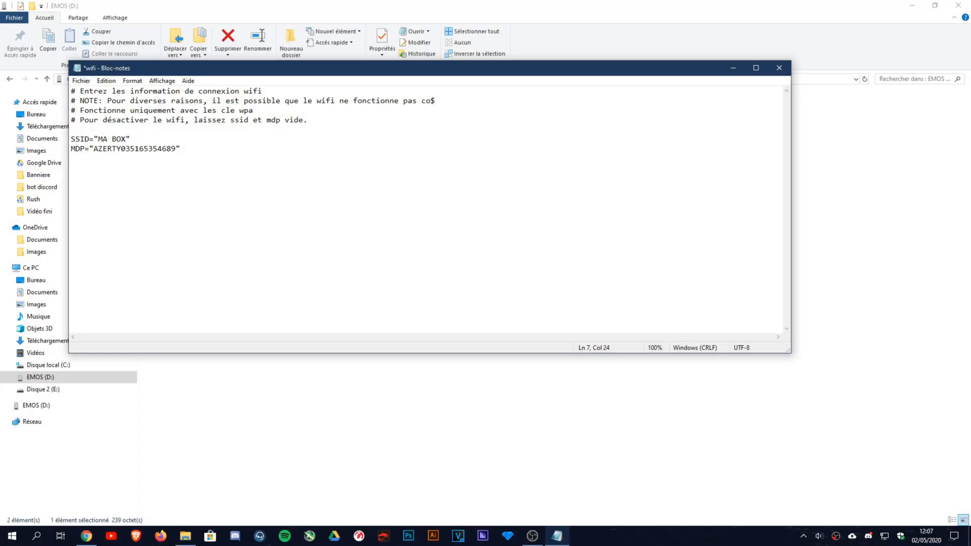
pyautogui.click(125, 142)
pyautogui.press('BackSpace')
pyautogui.press('BackSpace')
pyautogui.press('BackSpace')
pyautogui.press('BackSpace')
pyautogui.press('BackSpace')
pyautogui.press('BackSpace')
# Save the wifi file with empty SSID and MDP, close it, and reopen EMOS (D:) from Ce PC.
pyautogui.hotkey('ctrl', 's')
pyautogui.click(779, 68)
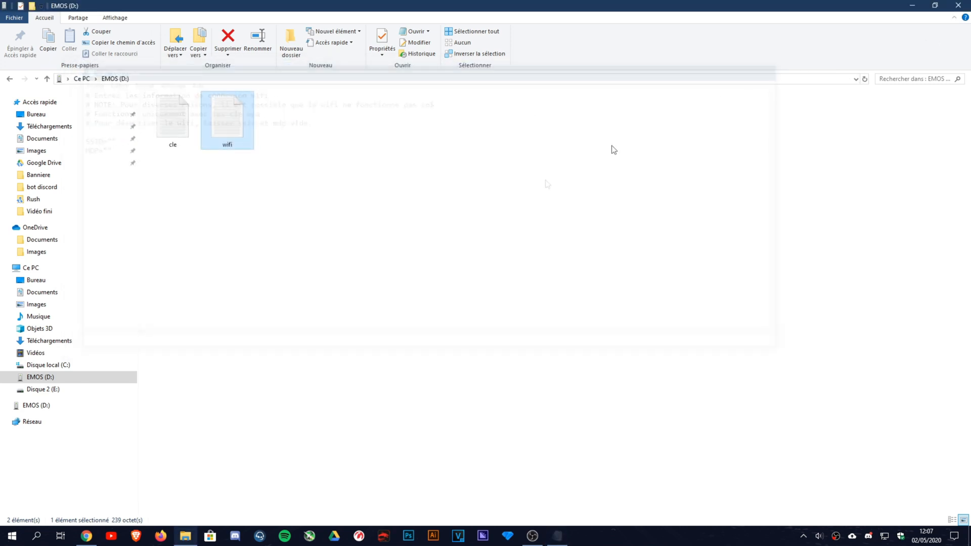
pyautogui.click(305, 210)
pyautogui.hotkey('alt', 'Left')
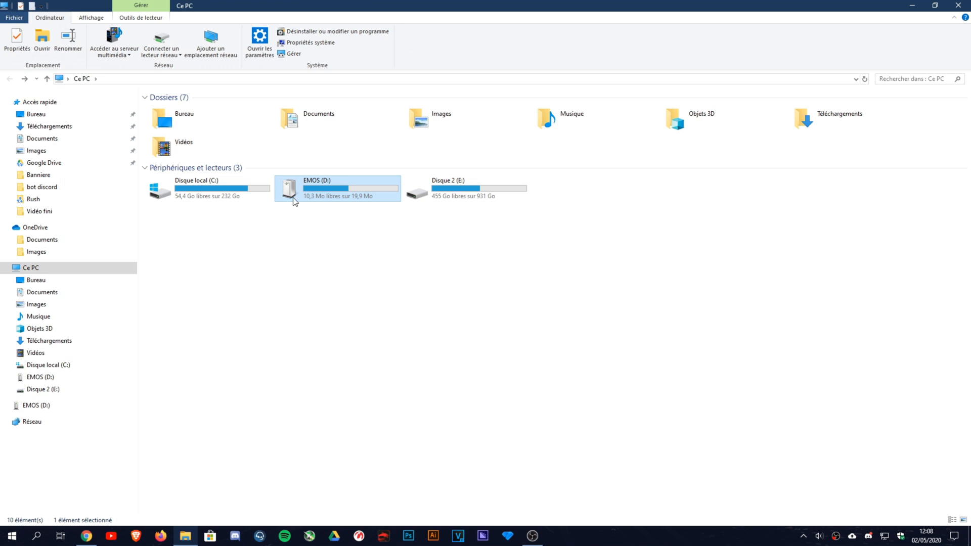
pyautogui.doubleClick(294, 202)
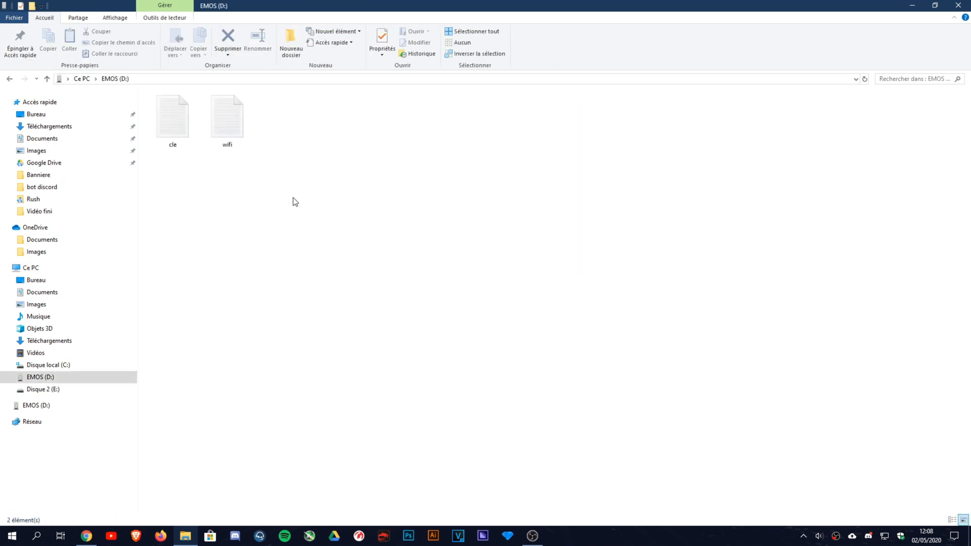